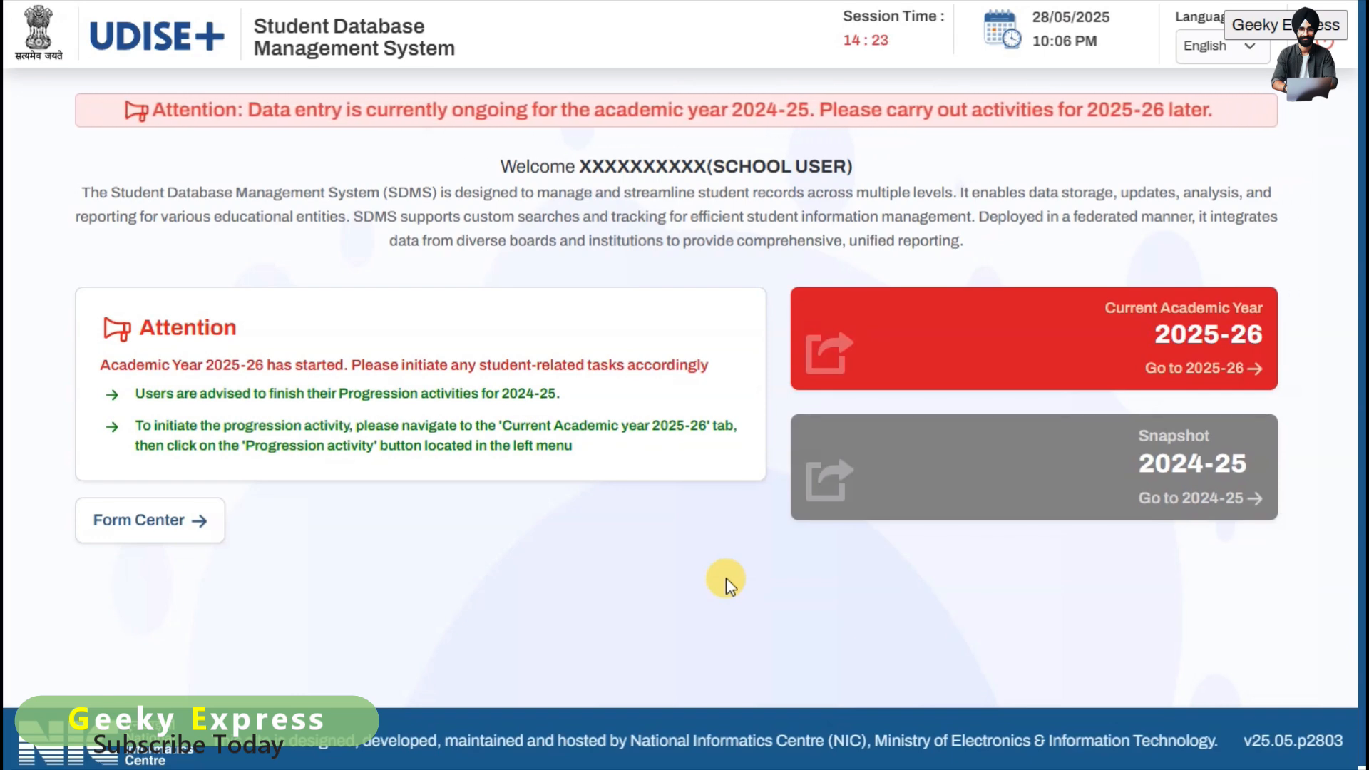
# Enter the current academic year 2025-26 and expand the Student Movement and Progression section
pyautogui.click(975, 341)
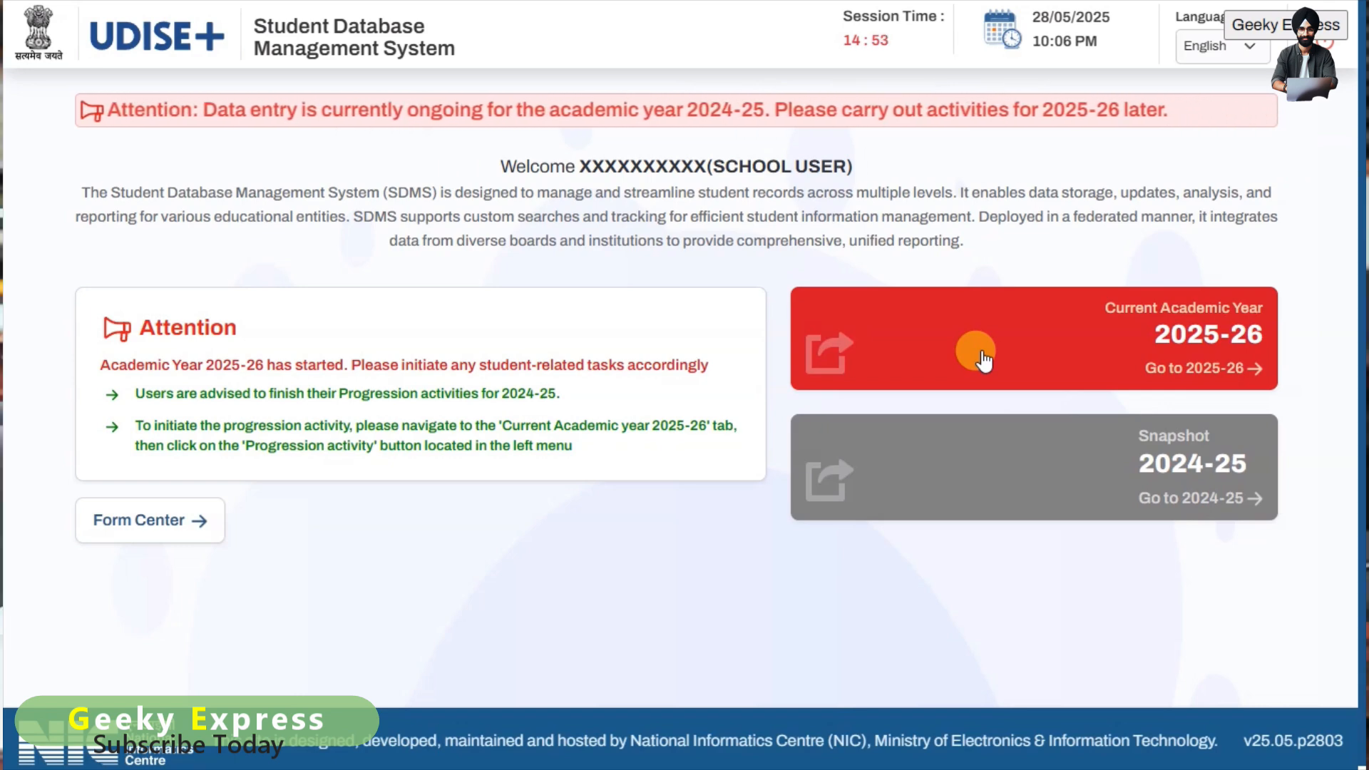
pyautogui.click(983, 360)
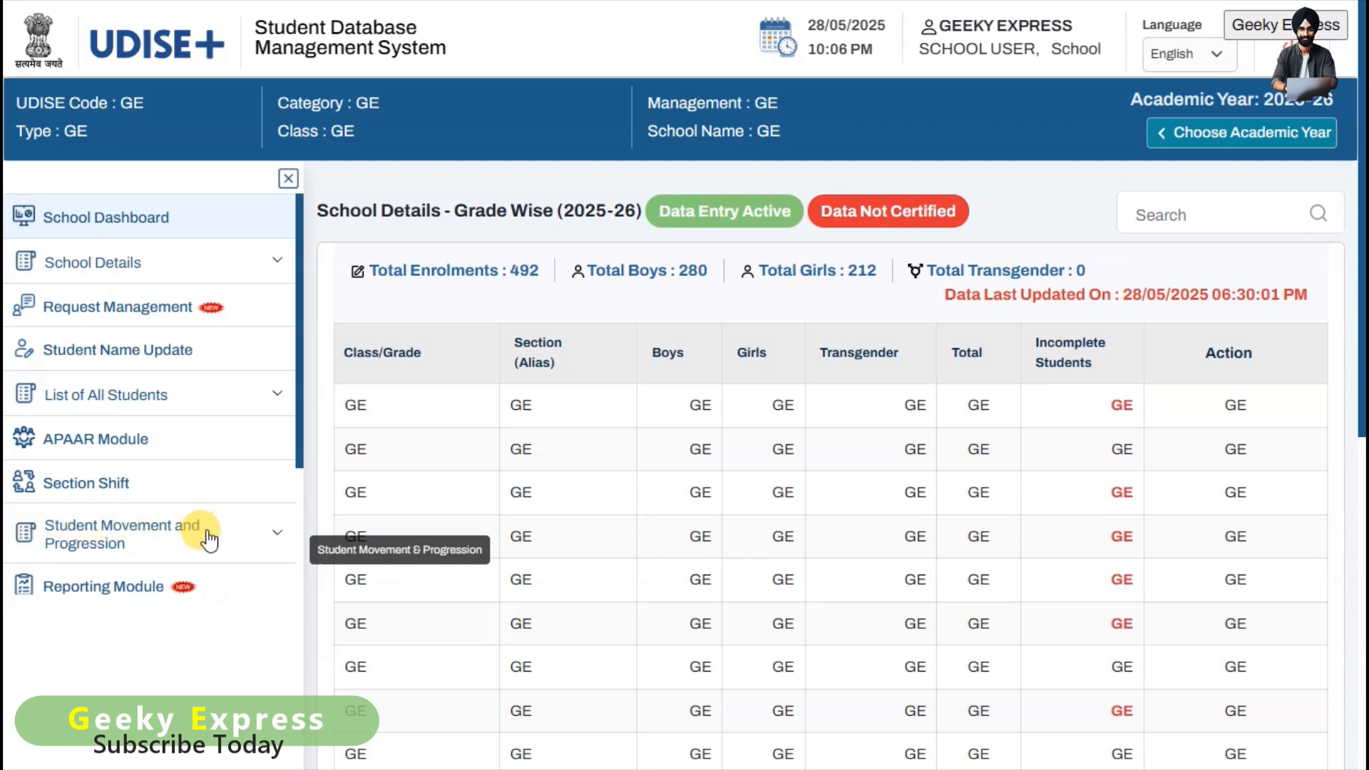
pyautogui.click(276, 532)
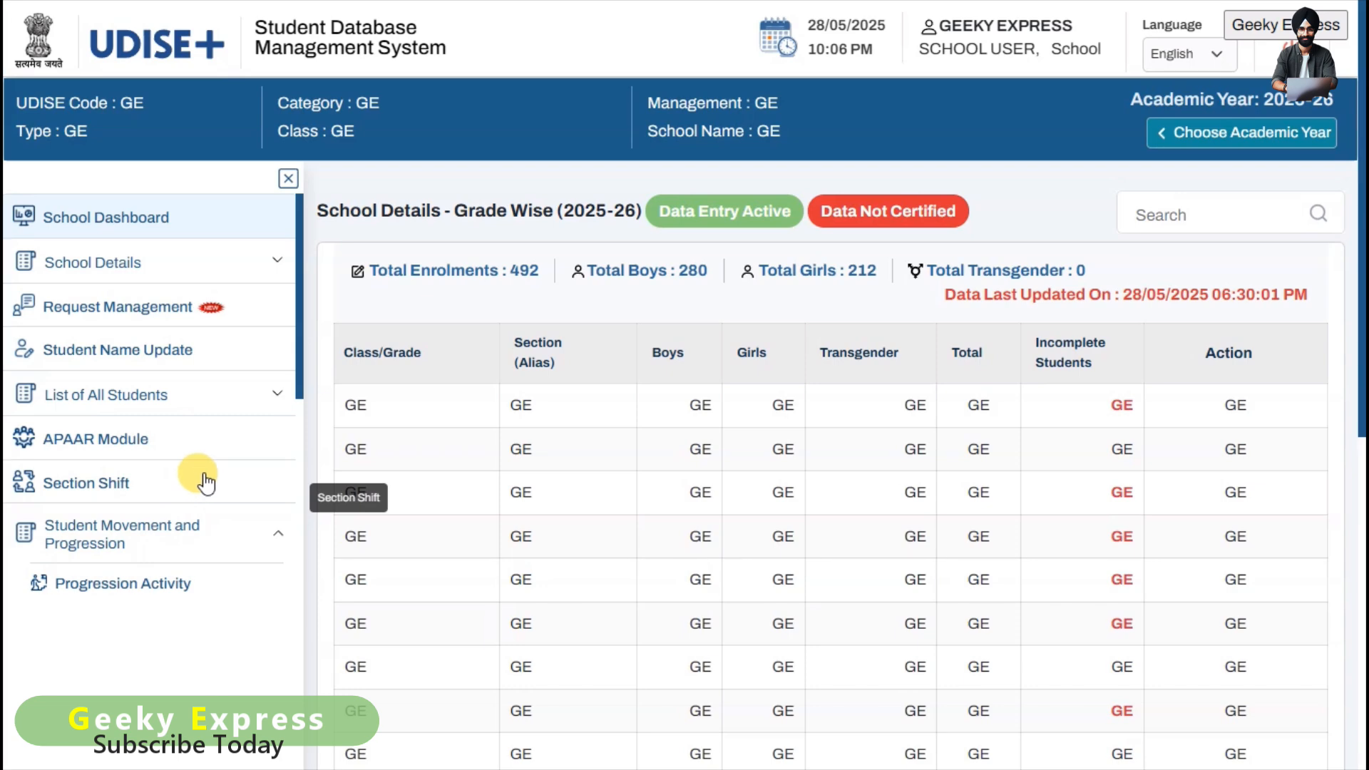
pyautogui.scroll(-2, 206, 478)
pyautogui.click(274, 434)
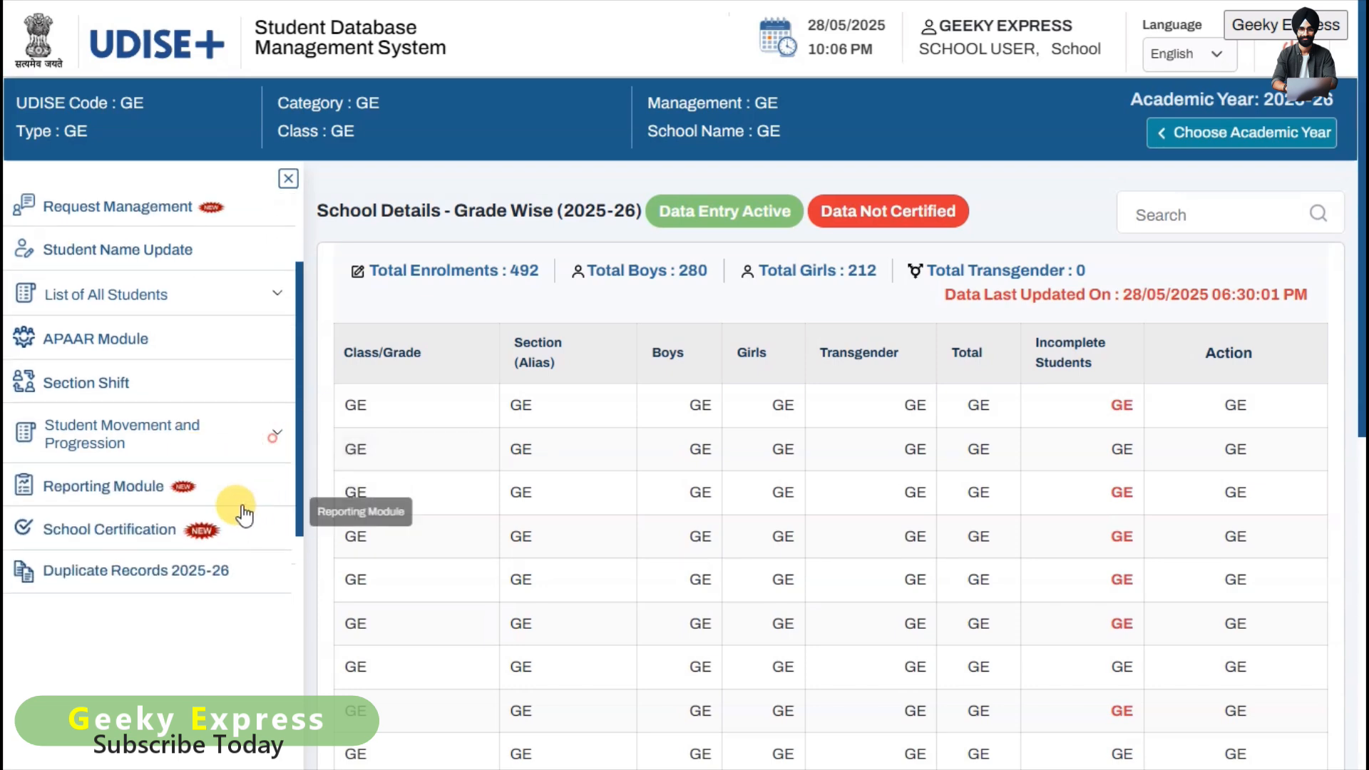
pyautogui.scroll(2, 214, 528)
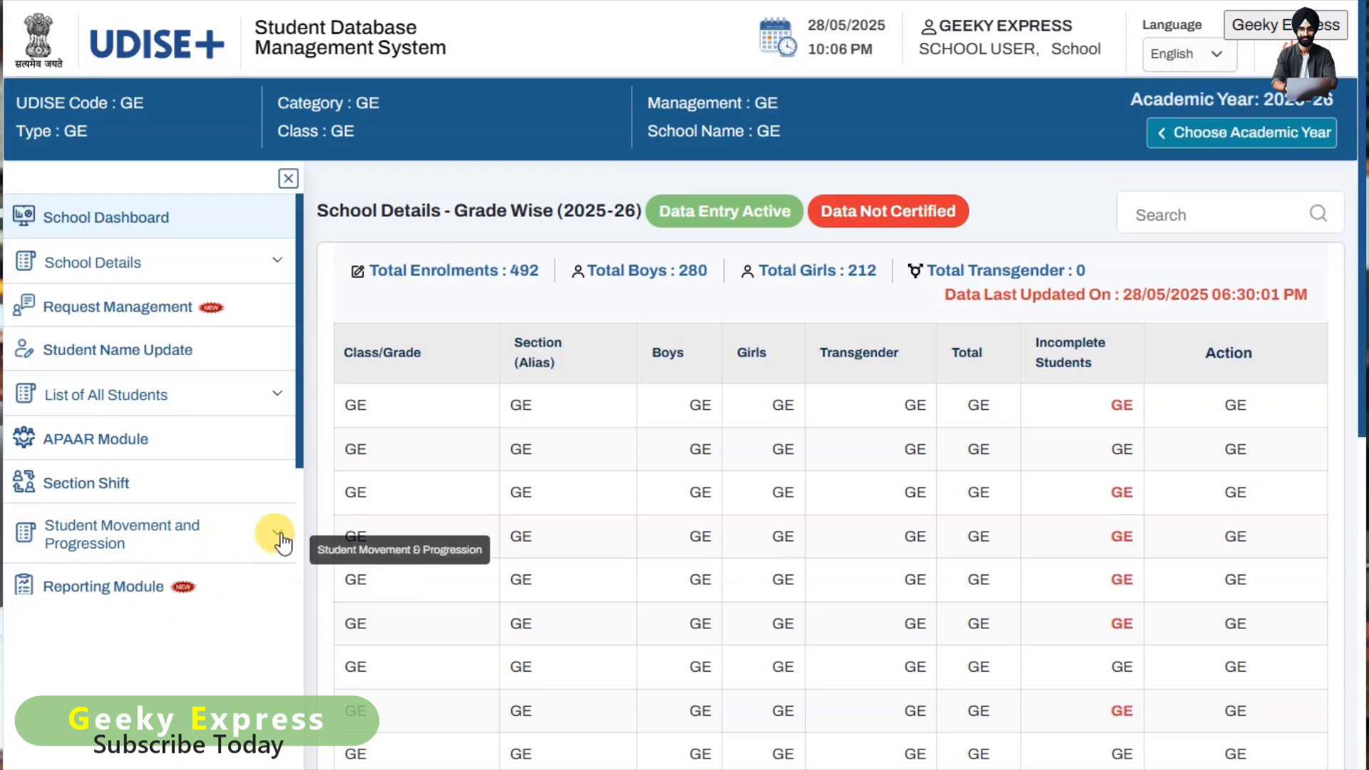
pyautogui.click(258, 543)
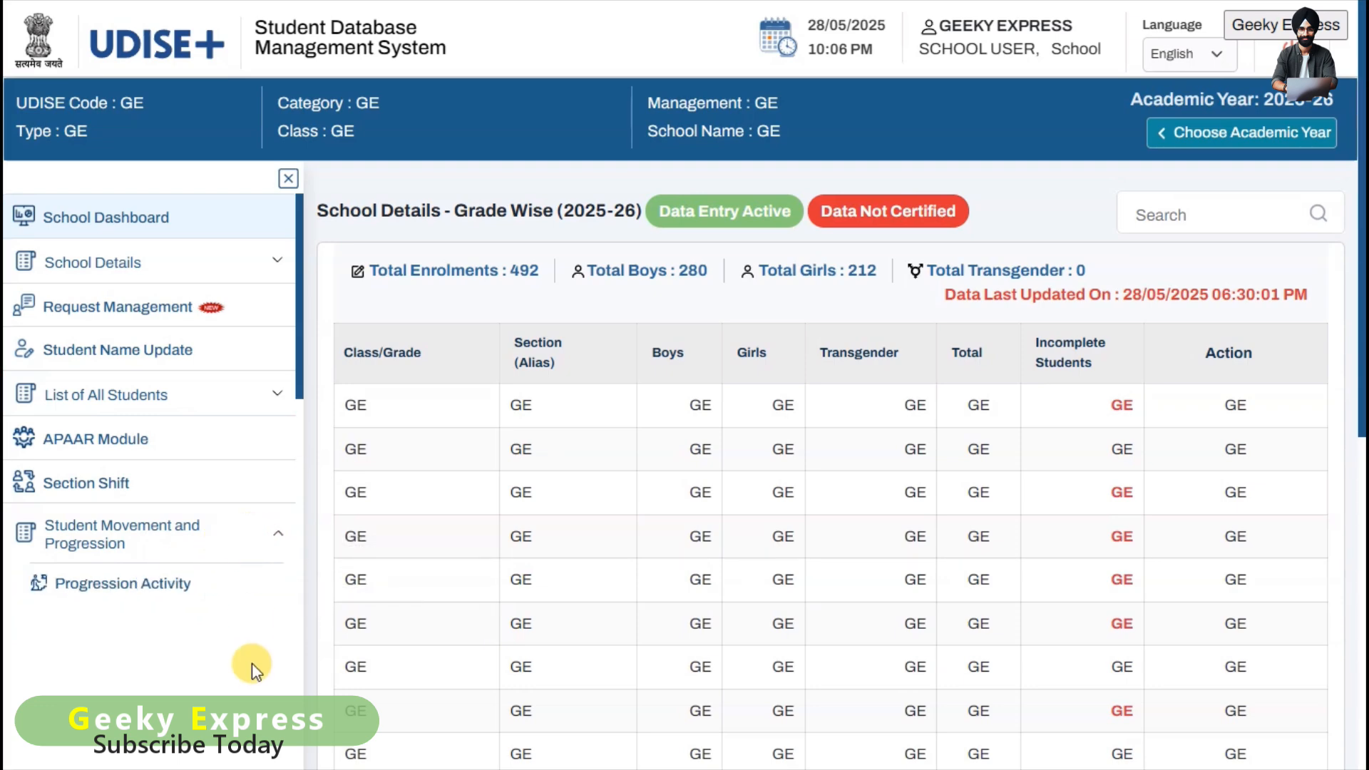
# Open the Progression Activity module and bring up its Progression Summary Section Wise
pyautogui.moveTo(300, 353); pyautogui.dragTo(300, 429)
pyautogui.scroll(-5, 269, 452)
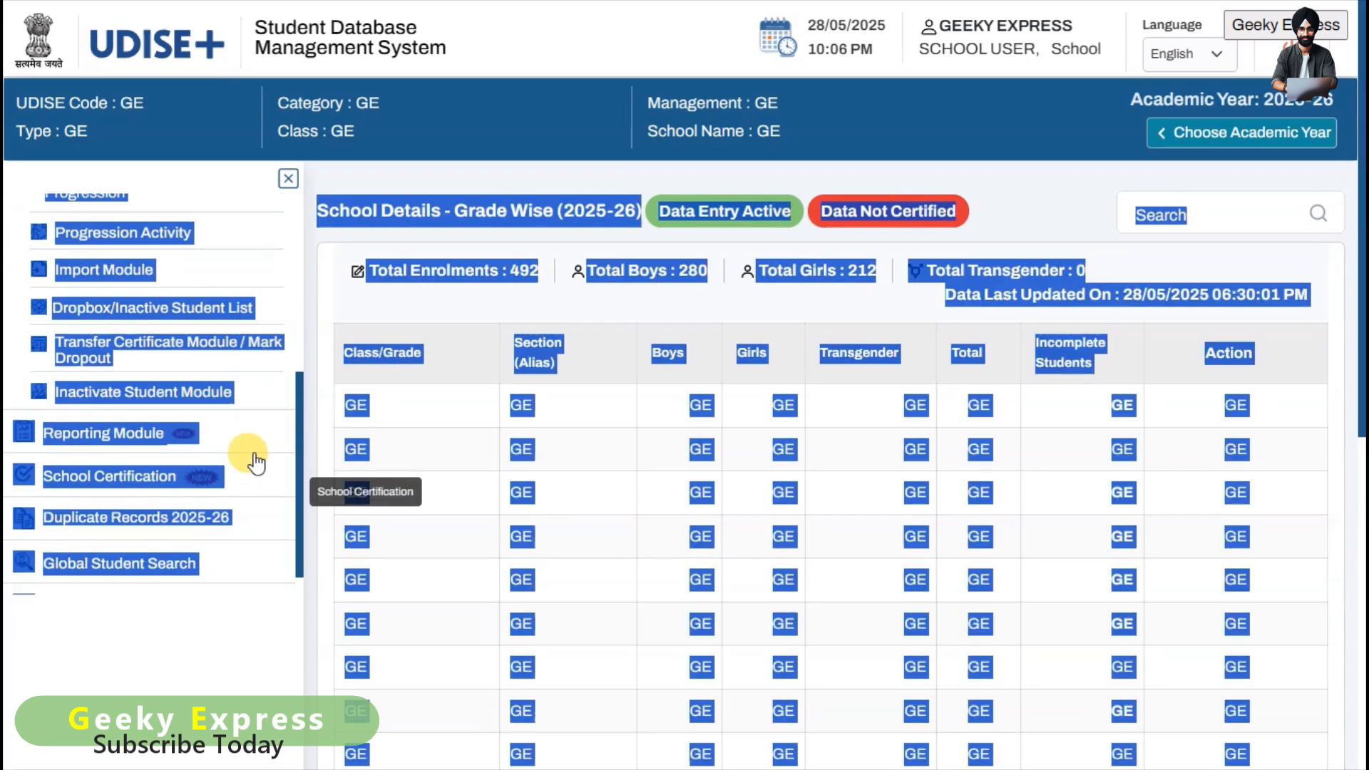
pyautogui.scroll(3, 214, 570)
pyautogui.click(184, 662)
pyautogui.scroll(3, 228, 485)
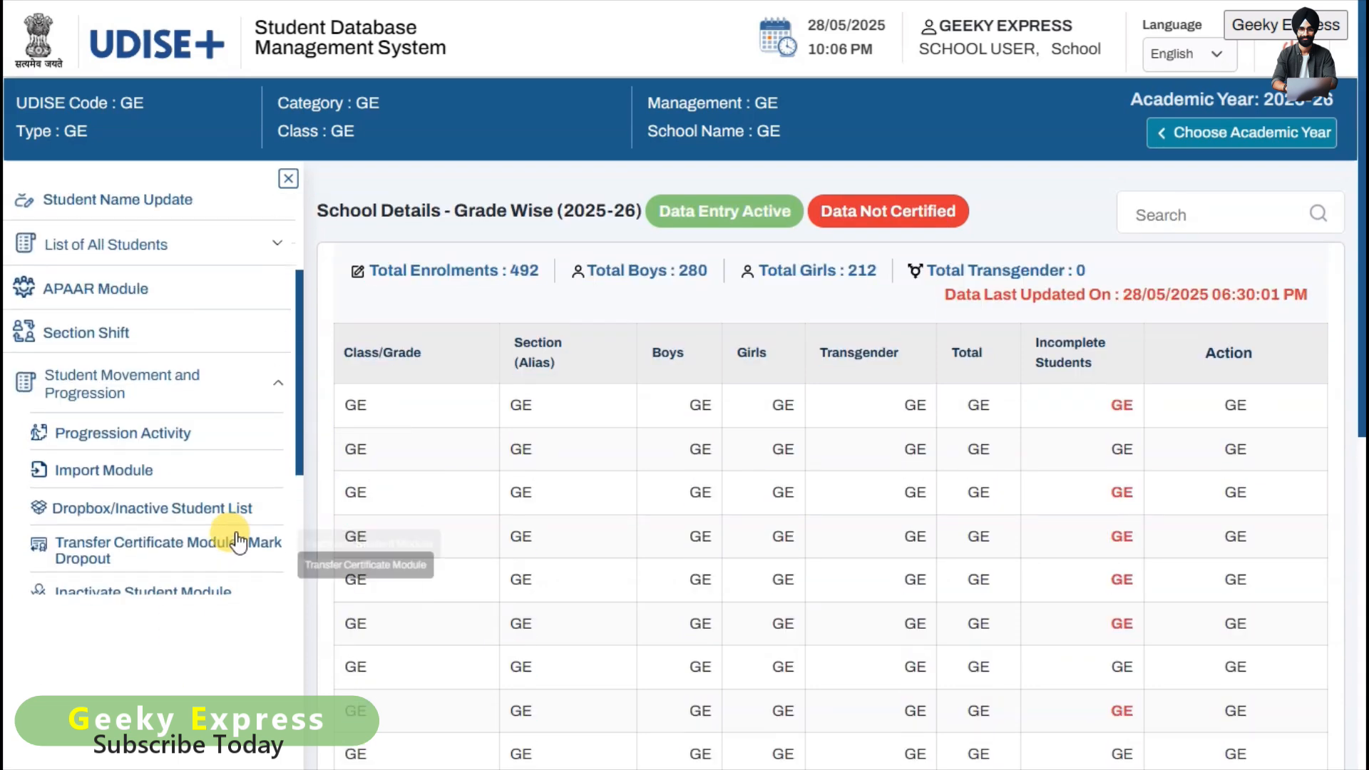
pyautogui.scroll(2, 221, 526)
pyautogui.scroll(-2, 223, 528)
pyautogui.scroll(-2, 223, 527)
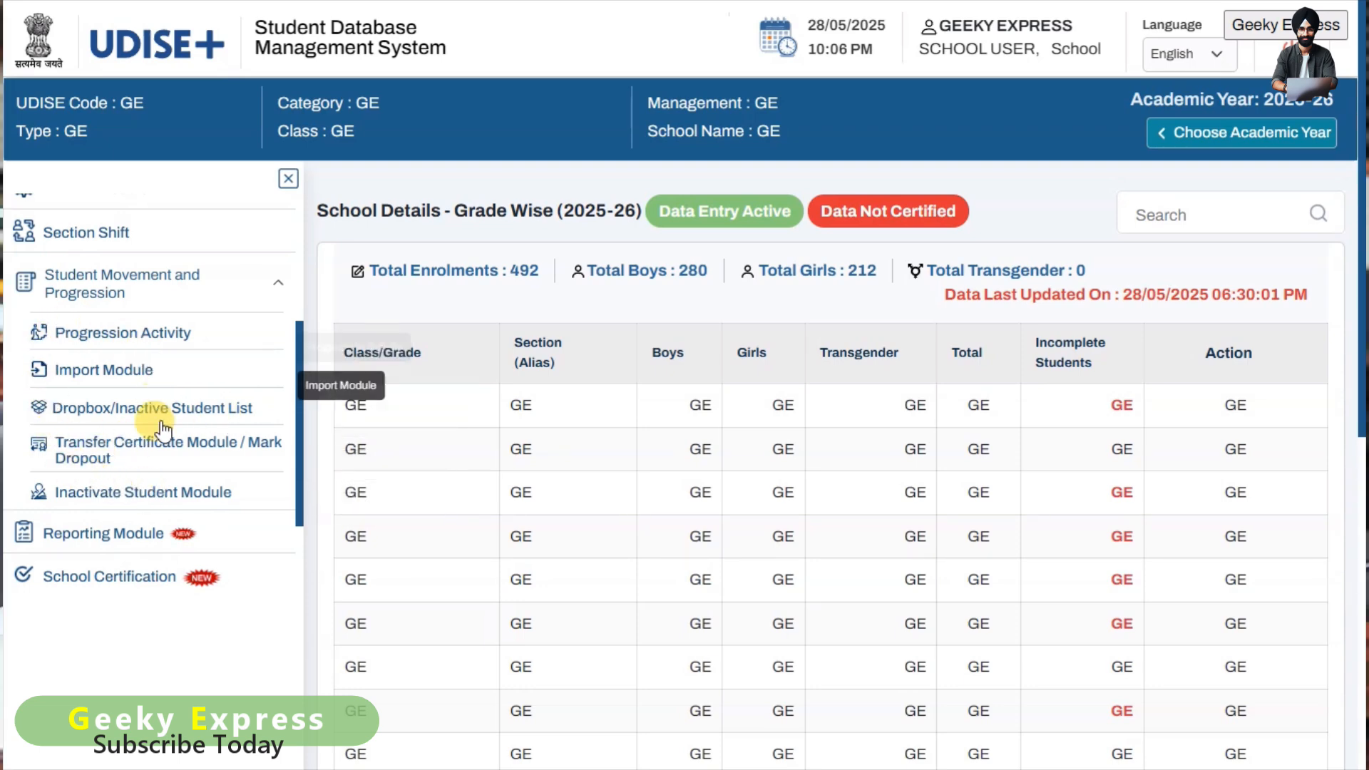
pyautogui.click(87, 341)
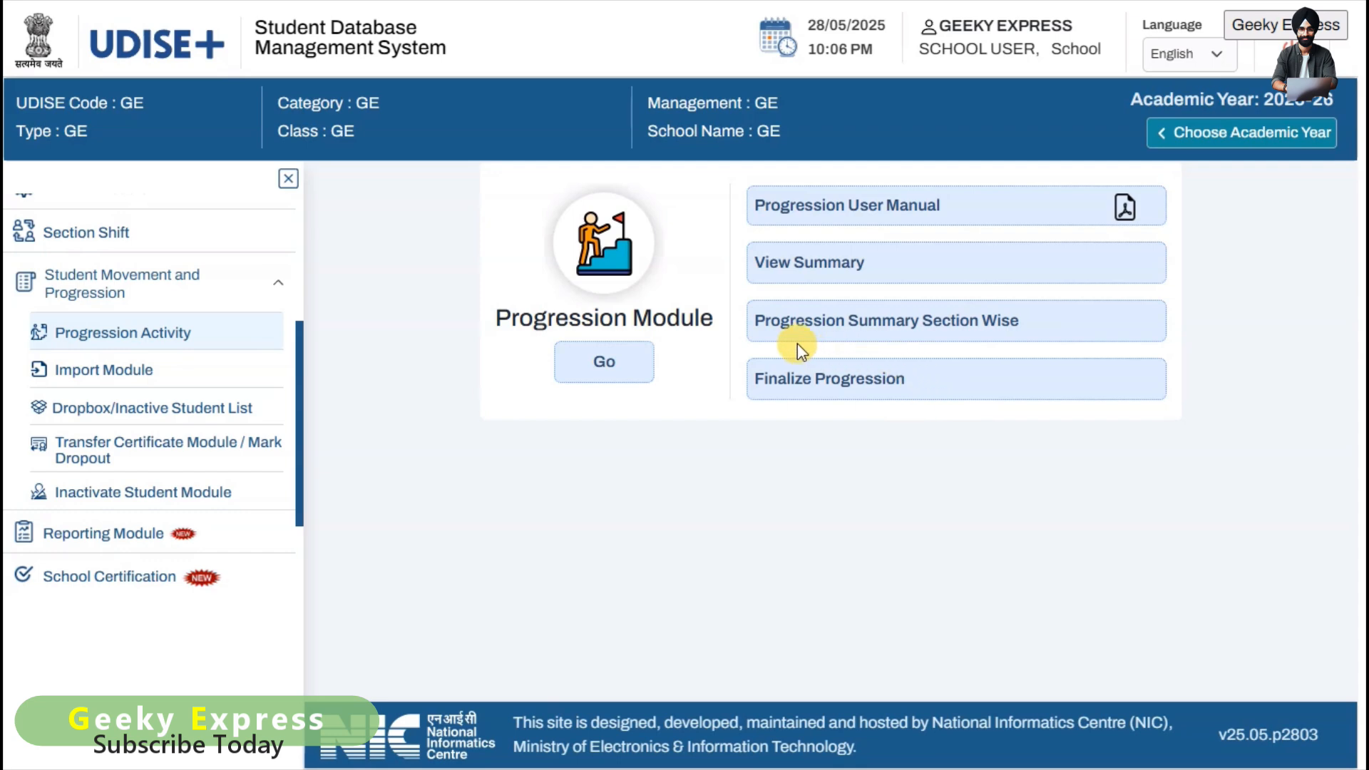
pyautogui.click(953, 338)
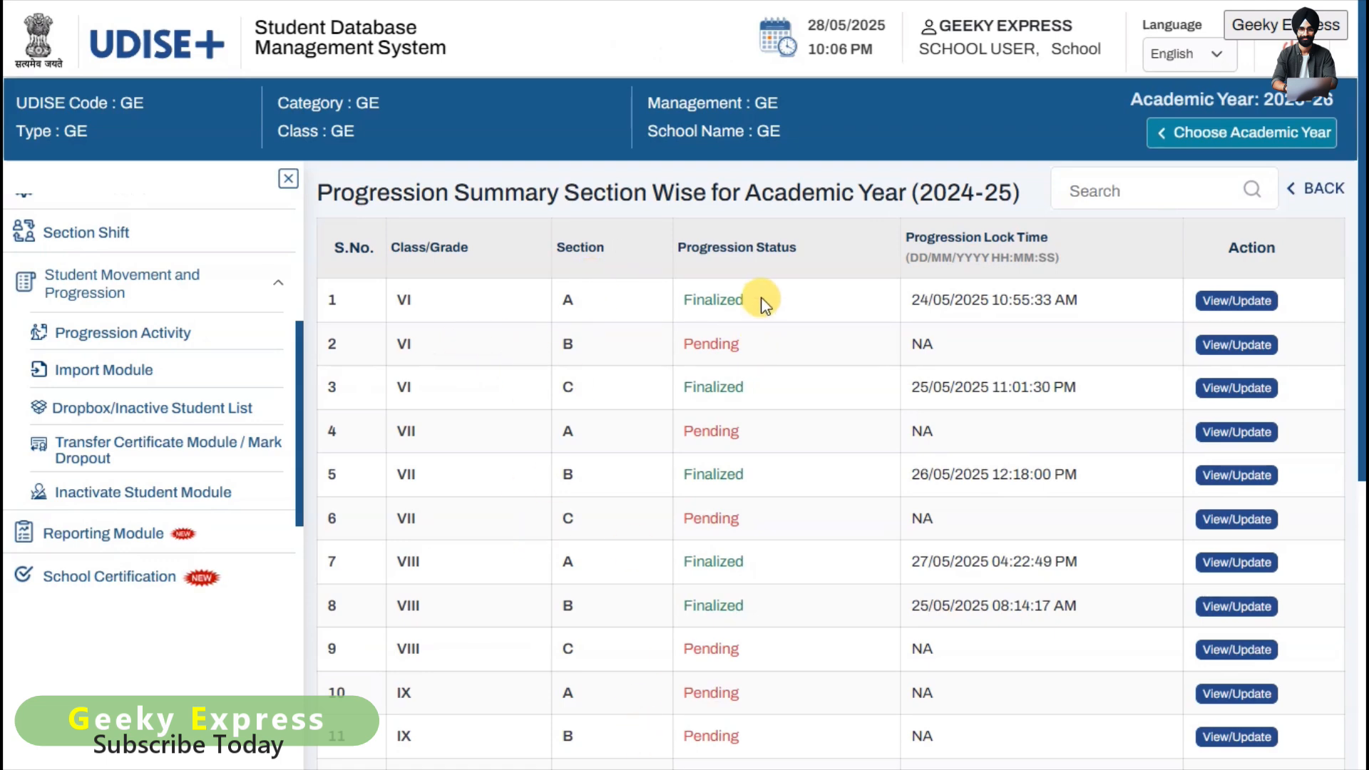
# Examine the progression status and lock time of the class VI sections and the academic year of the summary
pyautogui.moveTo(762, 302); pyautogui.dragTo(678, 296)
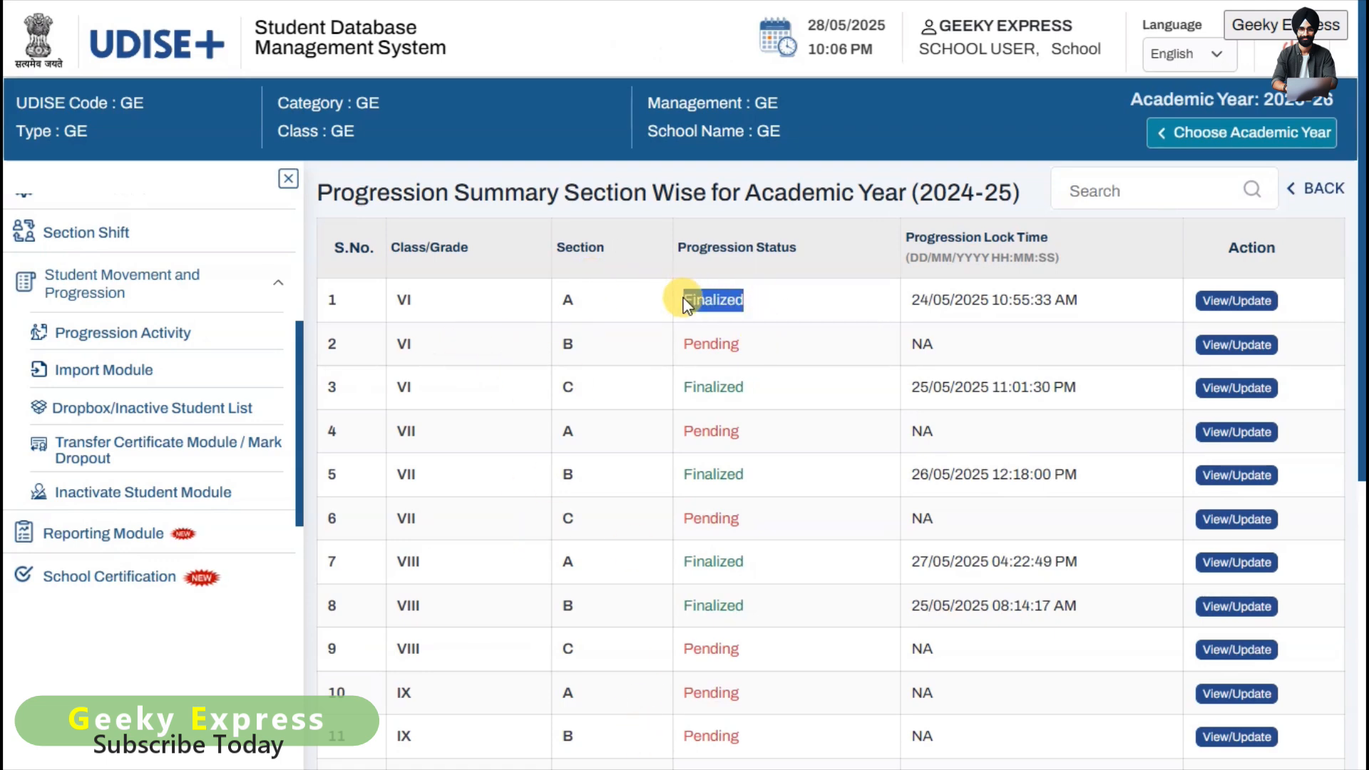
pyautogui.click(772, 342)
pyautogui.doubleClick(715, 343)
pyautogui.click(828, 352)
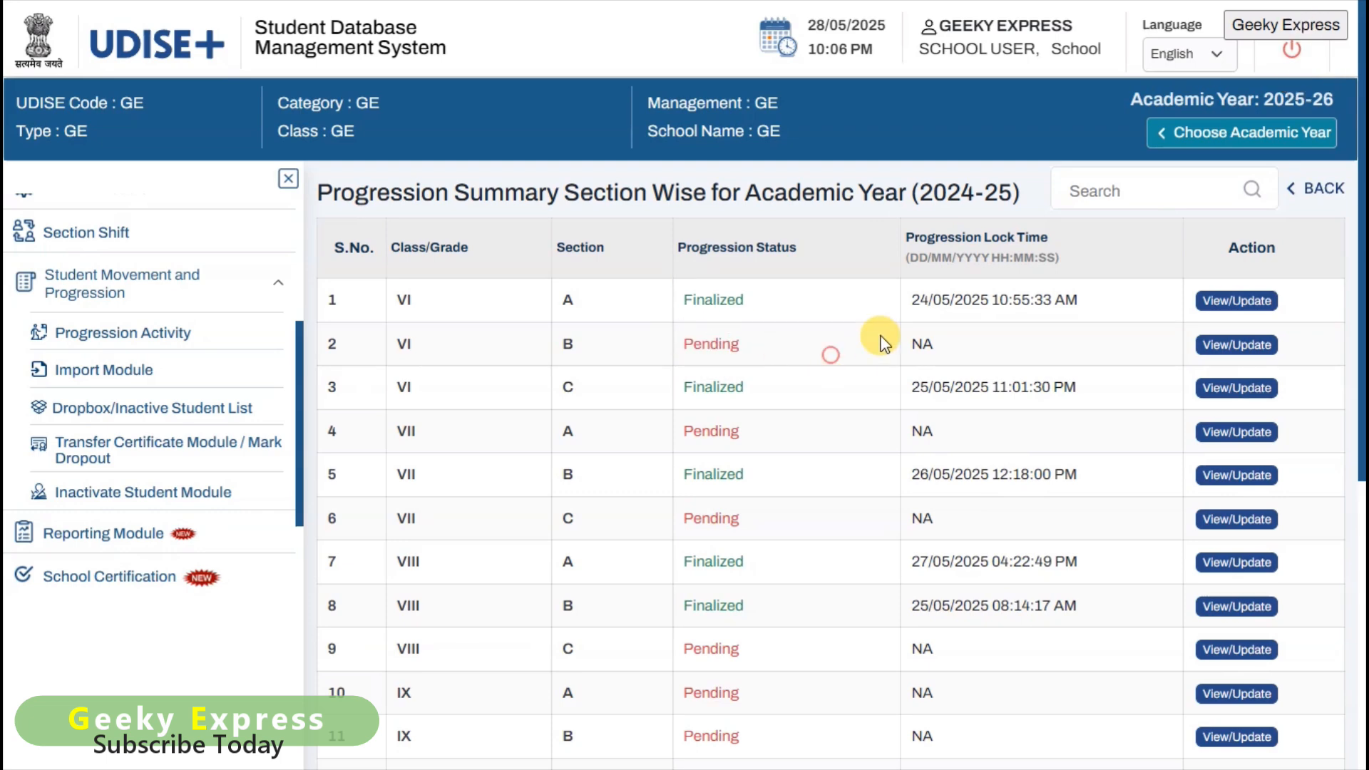
pyautogui.moveTo(904, 299); pyautogui.dragTo(1104, 319)
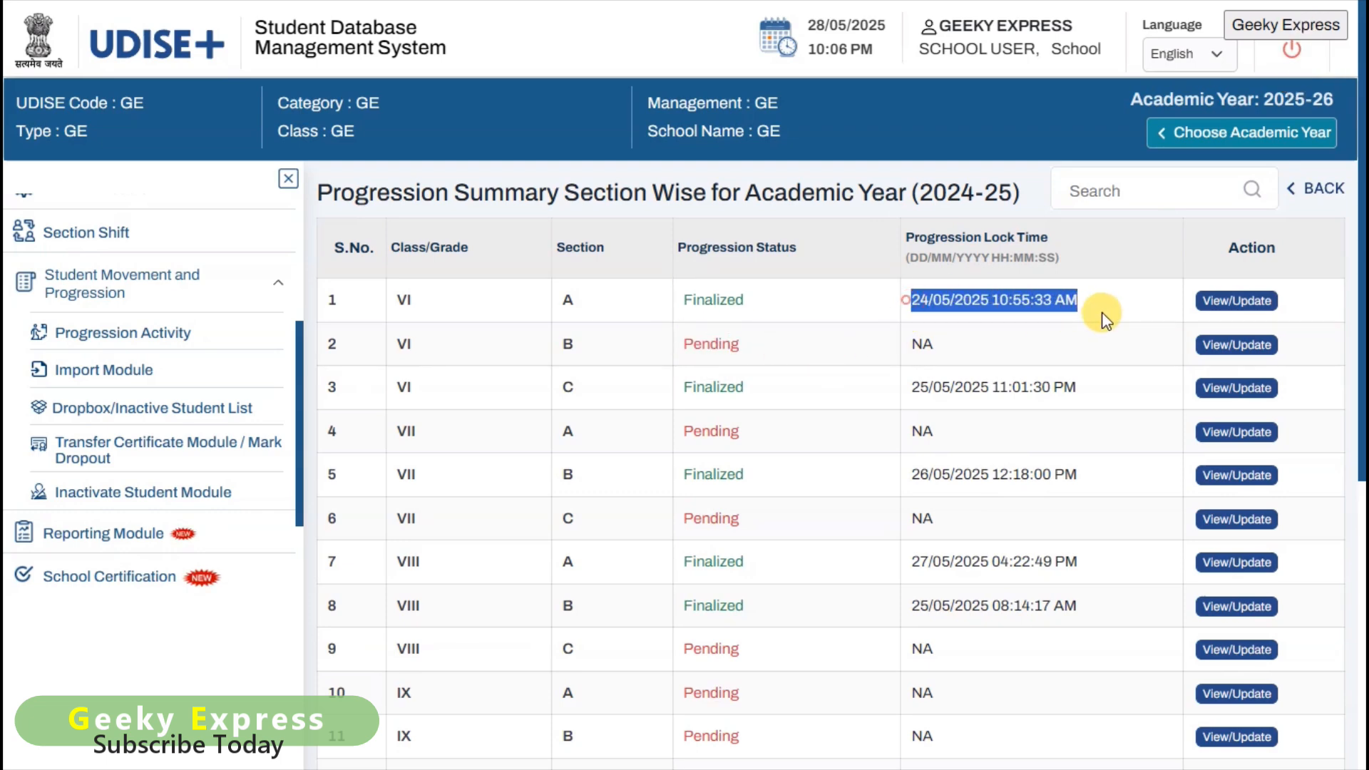
pyautogui.click(1015, 349)
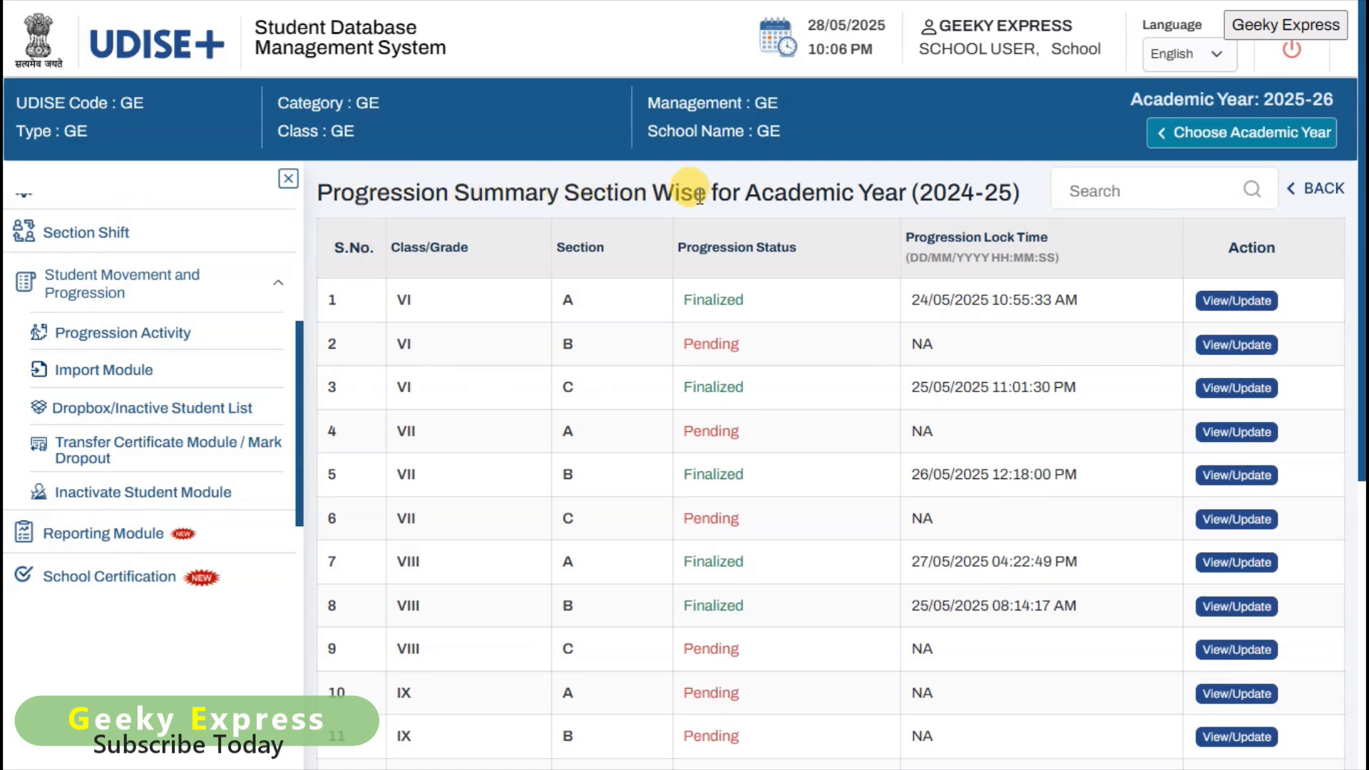
pyautogui.moveTo(921, 191); pyautogui.dragTo(1012, 191)
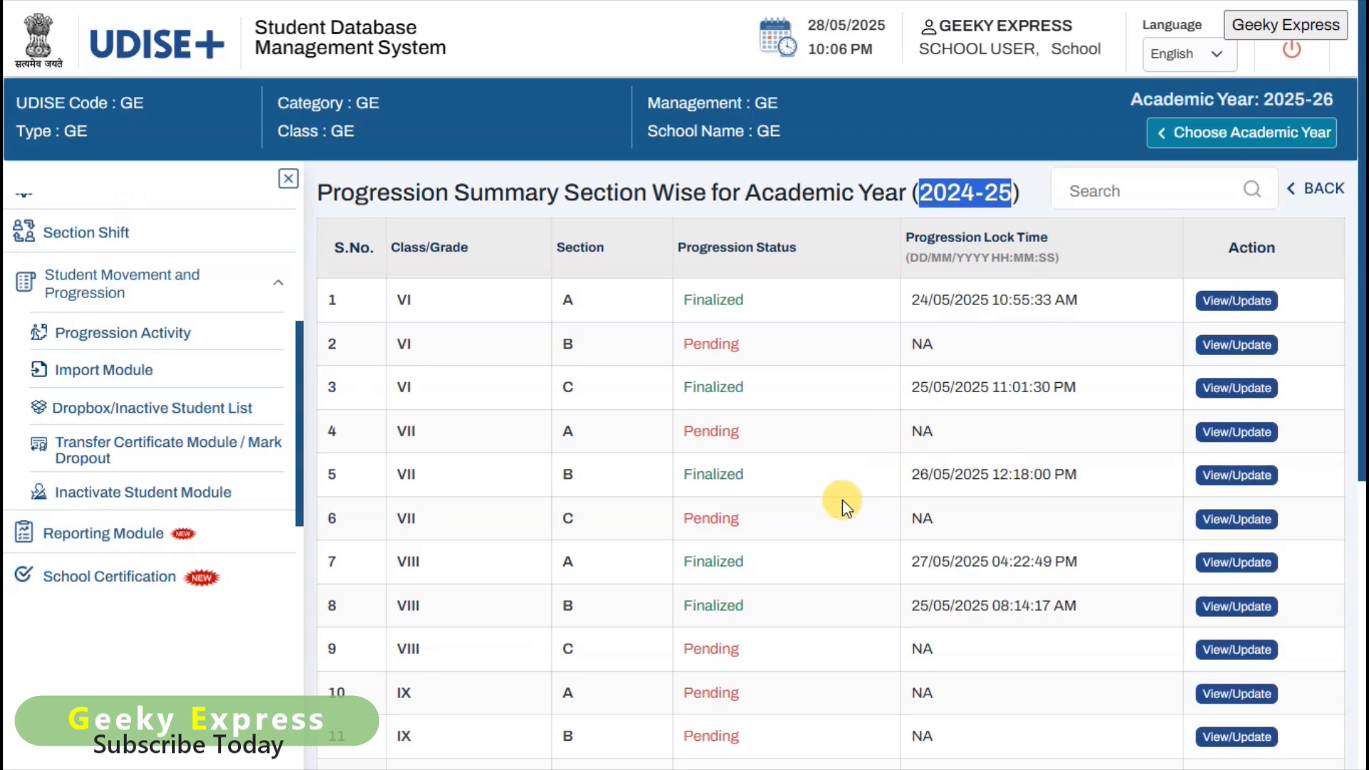
# Open the list of students eligible for progression for class IX, section B
pyautogui.scroll(-1, 841, 499)
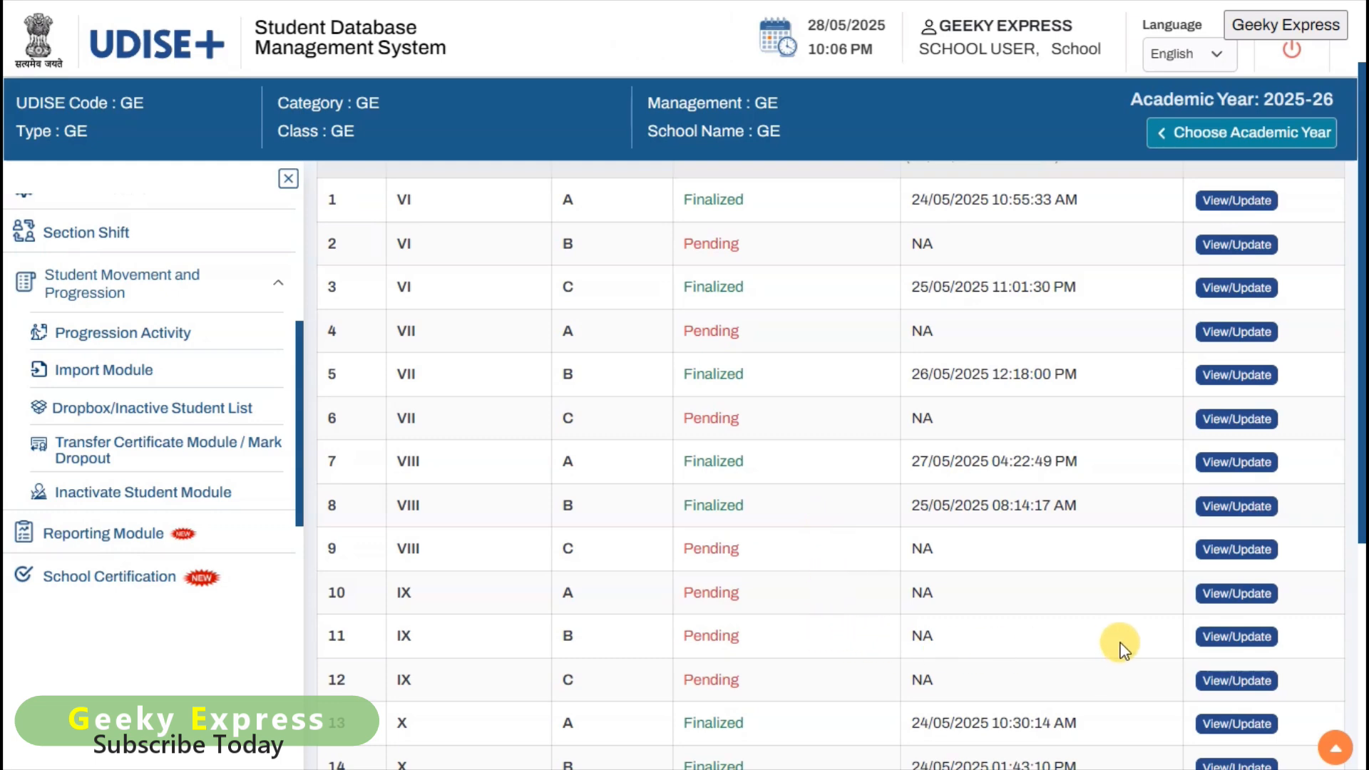
pyautogui.click(1224, 637)
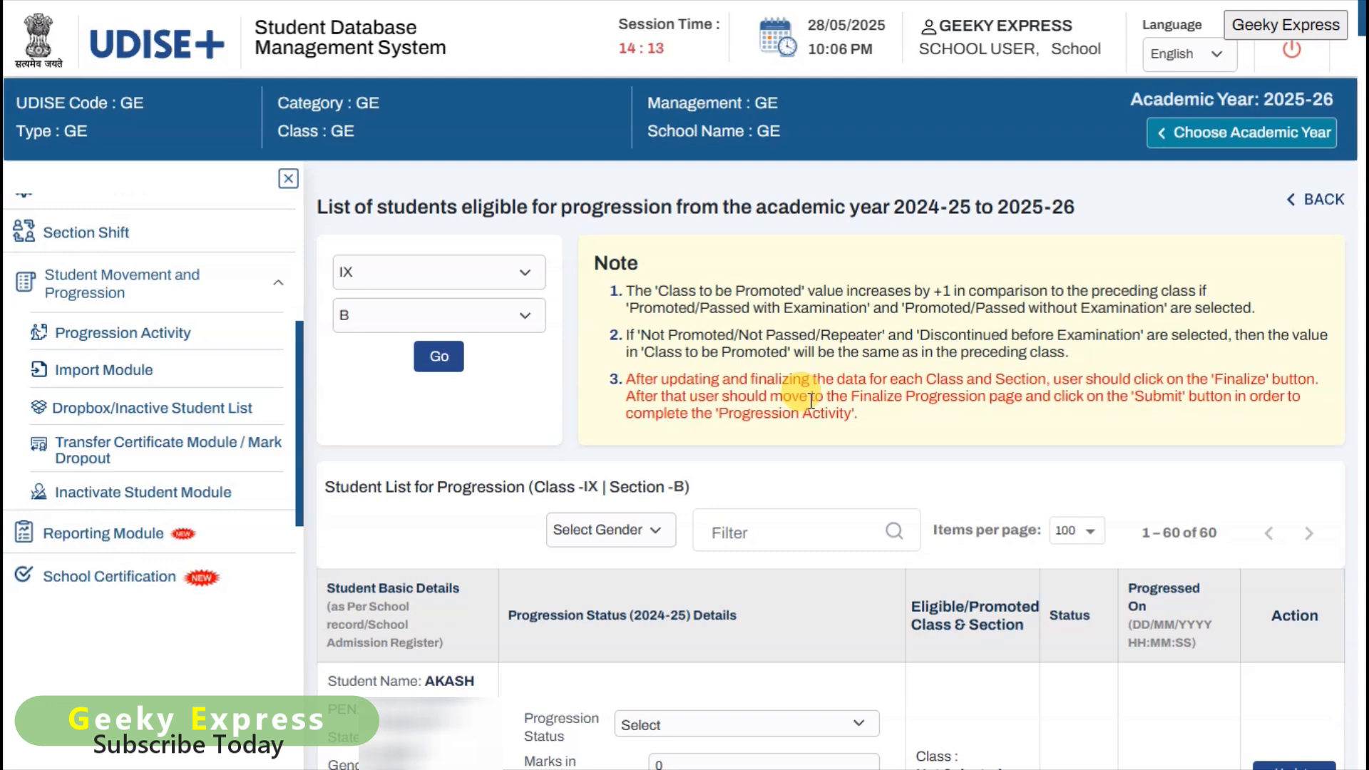
pyautogui.scroll(-2, 868, 515)
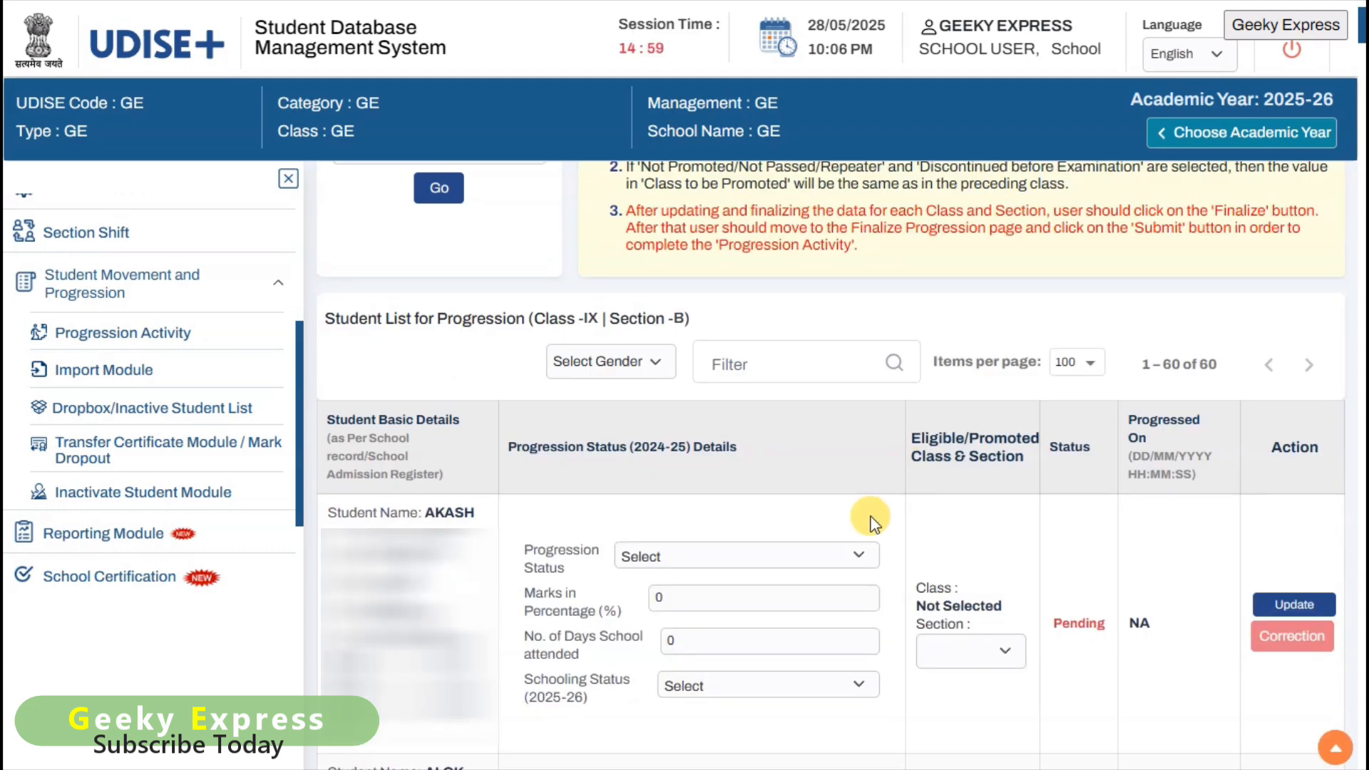
# Try the progression statuses Promoted/Passed with Examination, Promoted/Passed without Examination and Discontinued before Examination for the first student
pyautogui.click(728, 564)
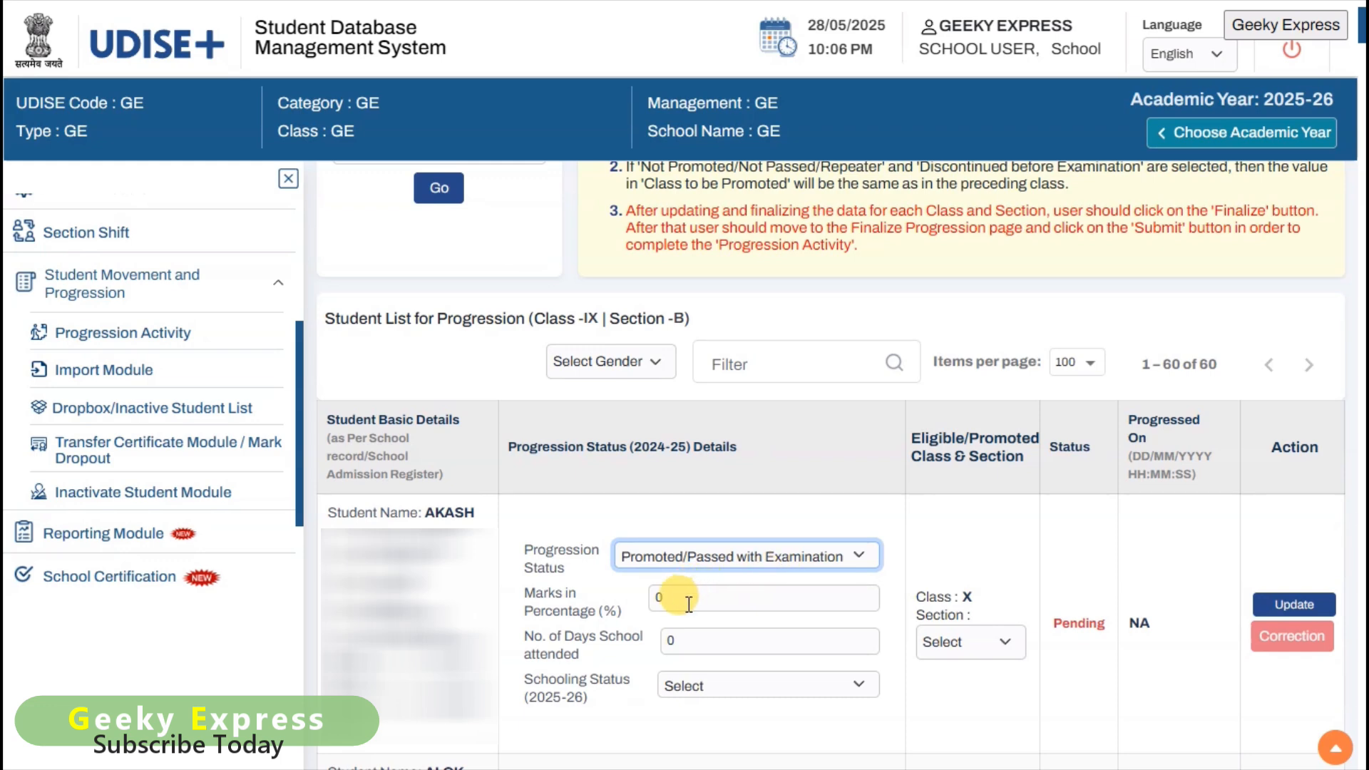
pyautogui.moveTo(685, 604); pyautogui.dragTo(643, 603)
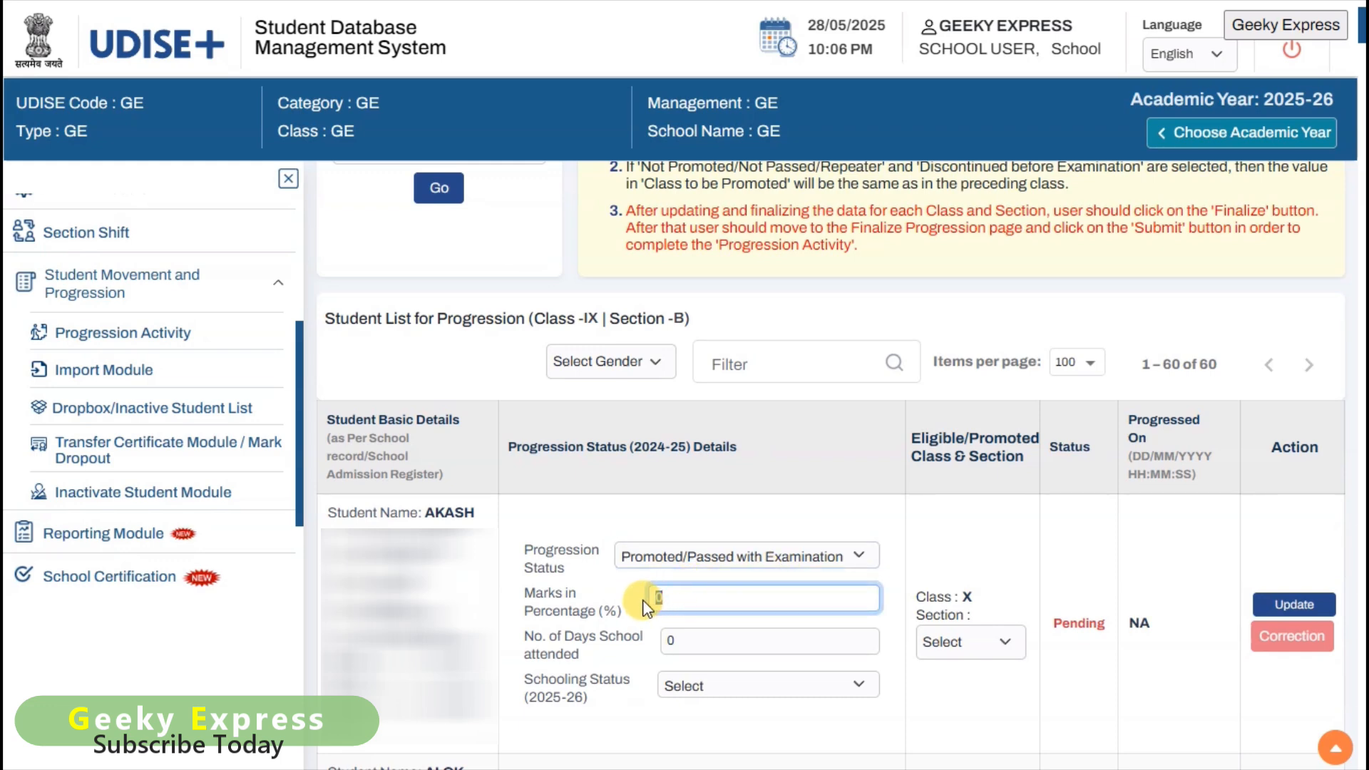
pyautogui.click(685, 559)
pyautogui.click(738, 655)
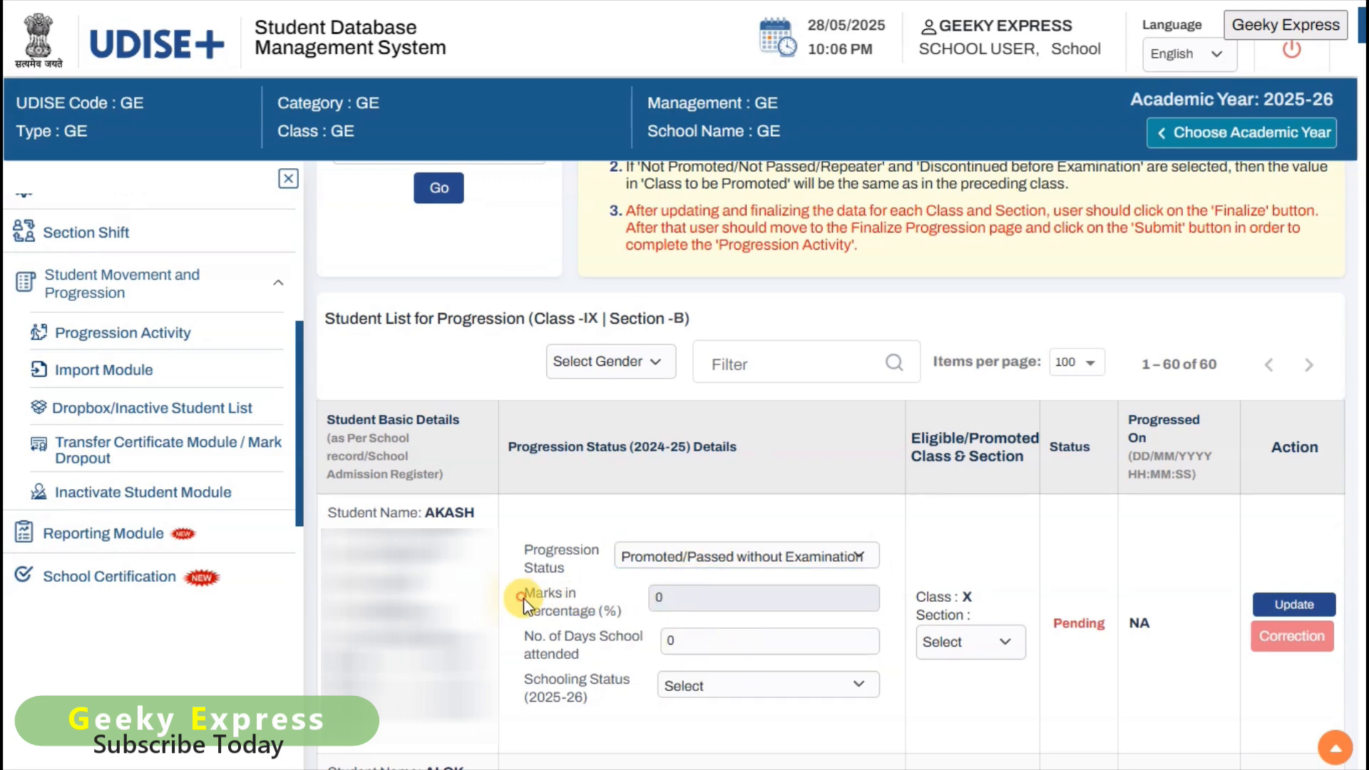
pyautogui.moveTo(518, 600); pyautogui.dragTo(713, 611)
pyautogui.click(694, 557)
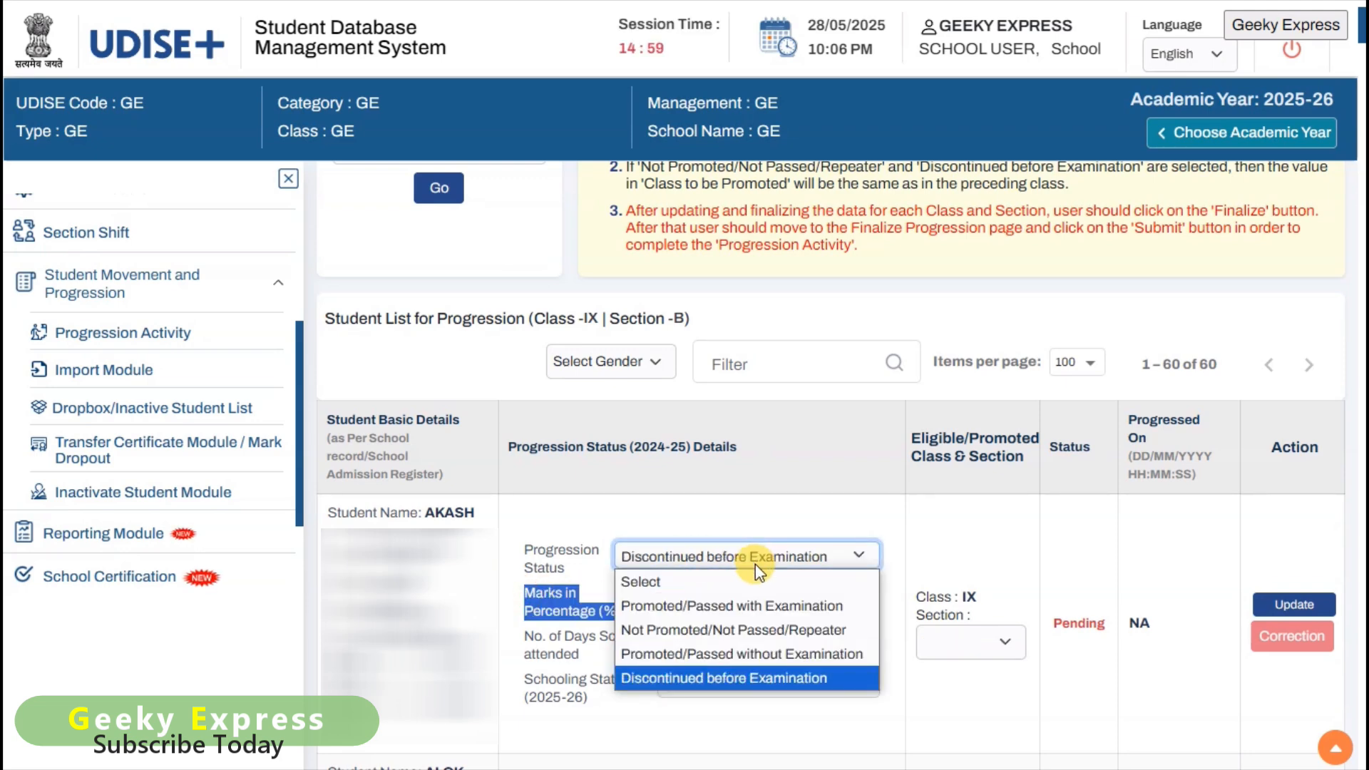
# Set the first student's progression status to Promoted/Passed with Examination and the marks percentage to 80
pyautogui.click(753, 605)
pyautogui.click(720, 598)
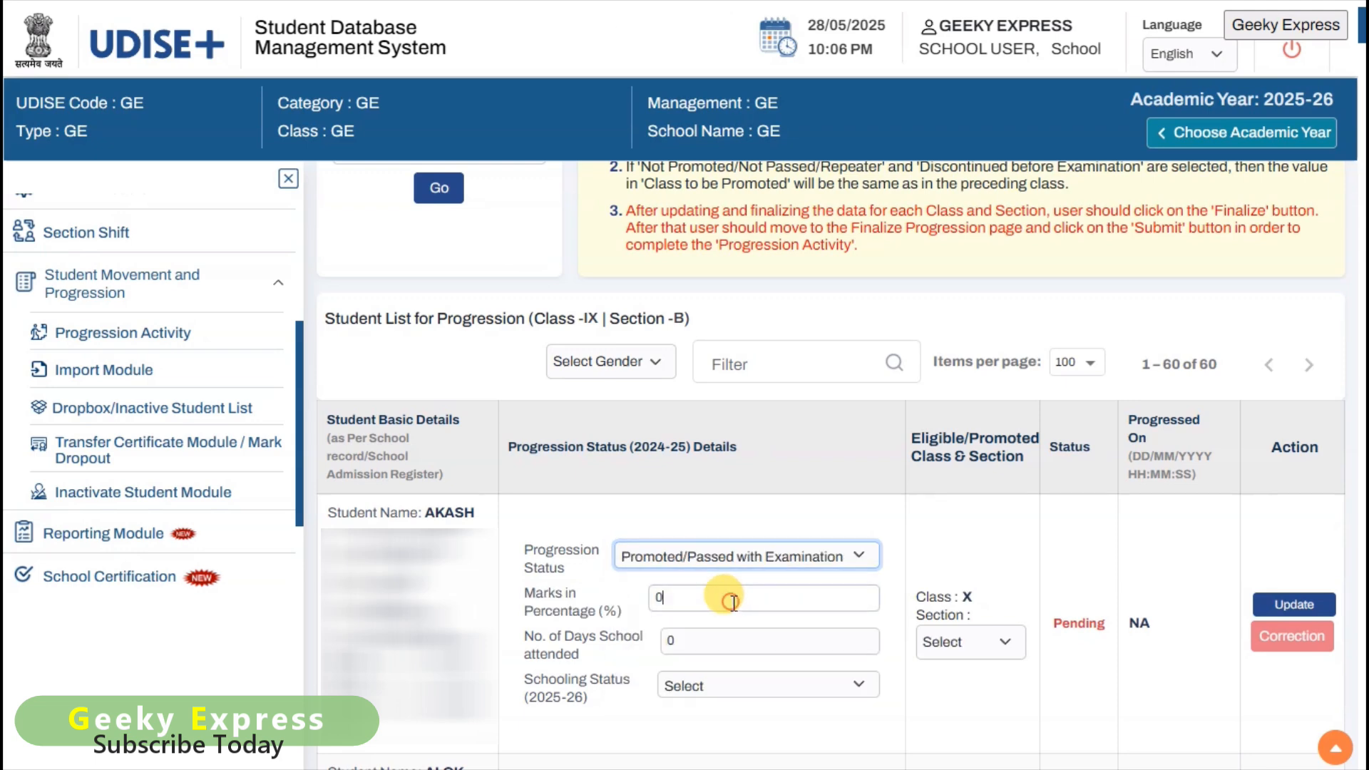
pyautogui.doubleClick(654, 597)
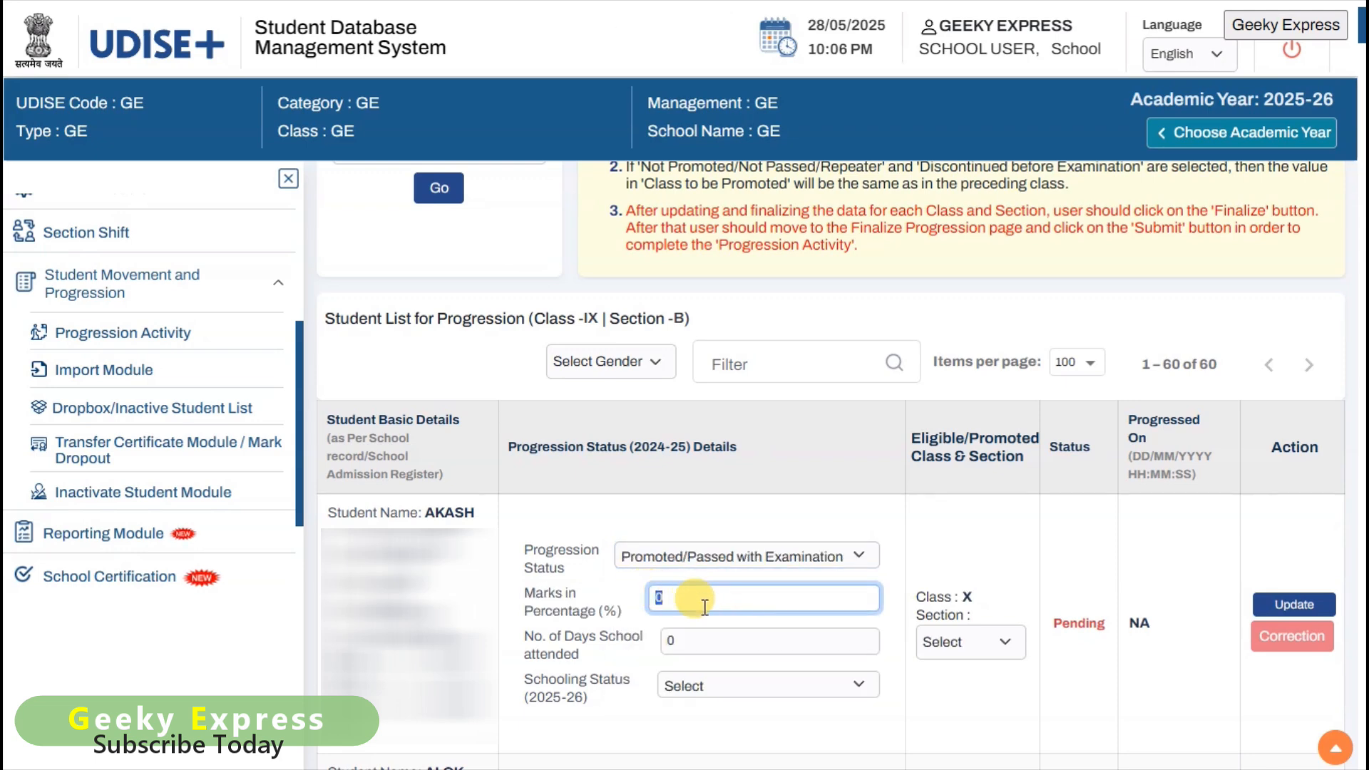
pyautogui.write('80')
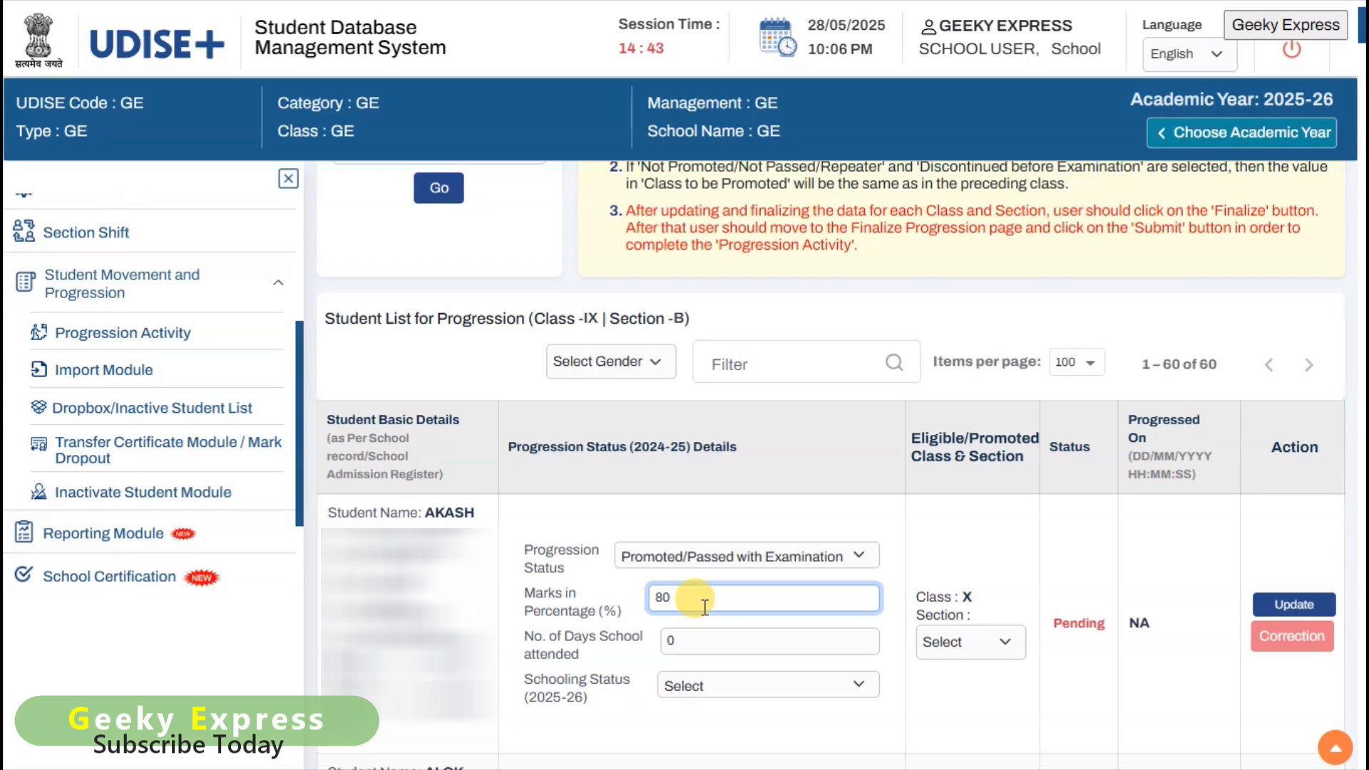
# Set the first student's 2025-26 schooling status to Studying in Same School
pyautogui.doubleClick(688, 638)
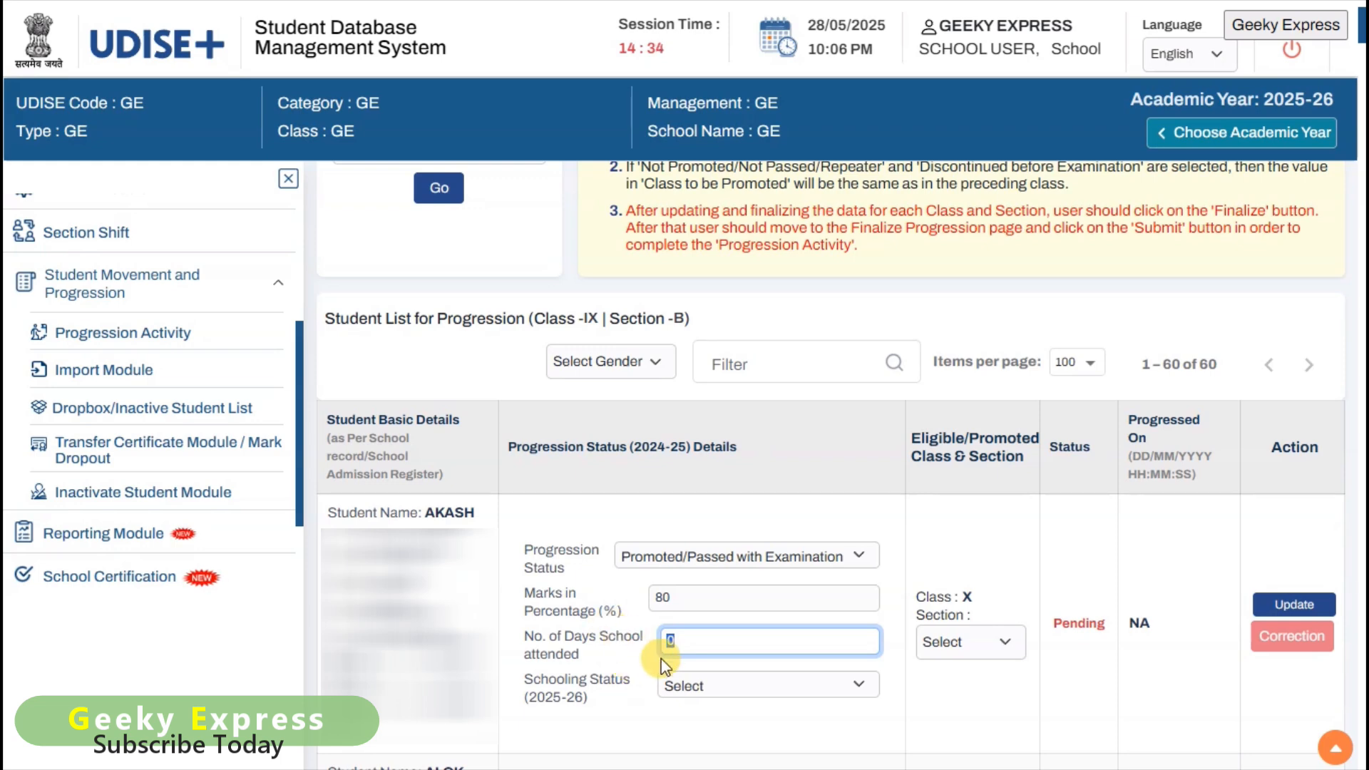
pyautogui.click(730, 689)
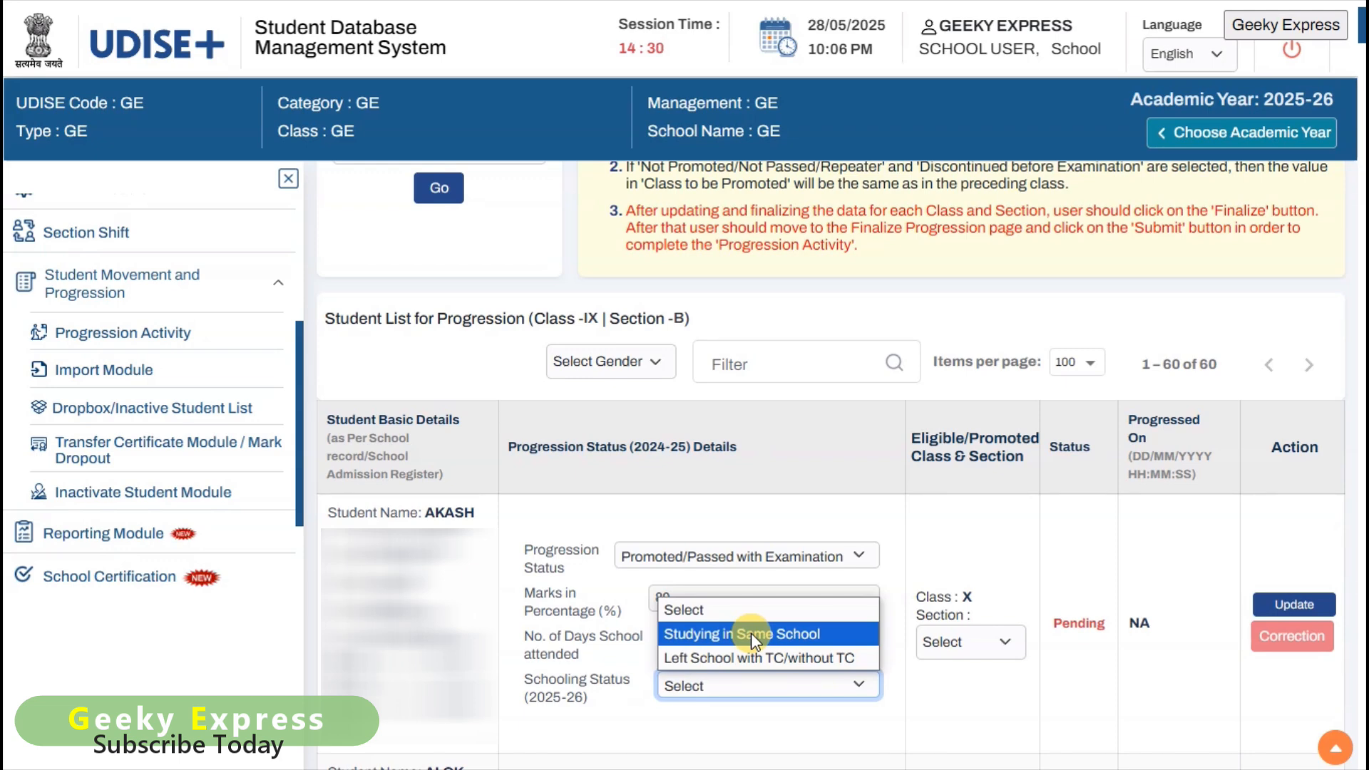
pyautogui.click(751, 632)
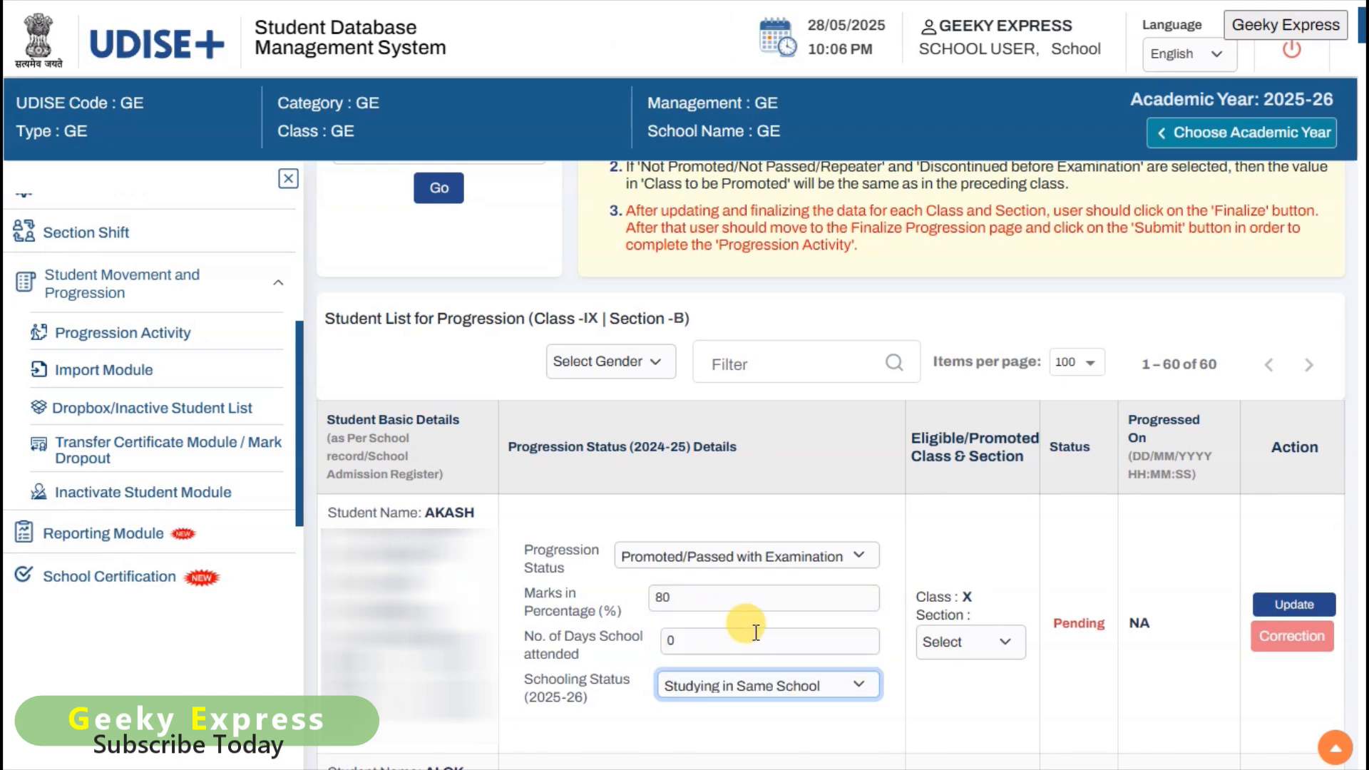
# Review the sections offered for the first student's promoted class X and locate the Section Shift module
pyautogui.click(958, 641)
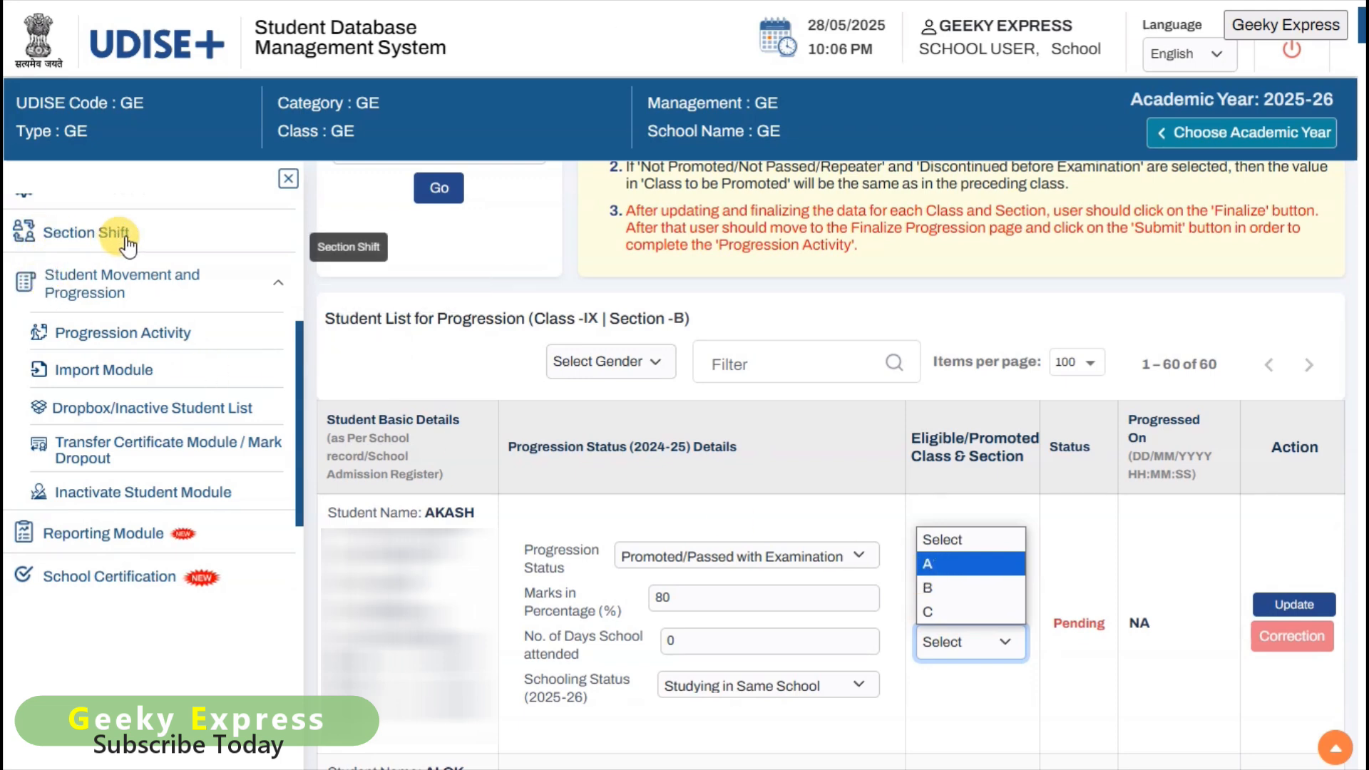
pyautogui.scroll(4, 128, 244)
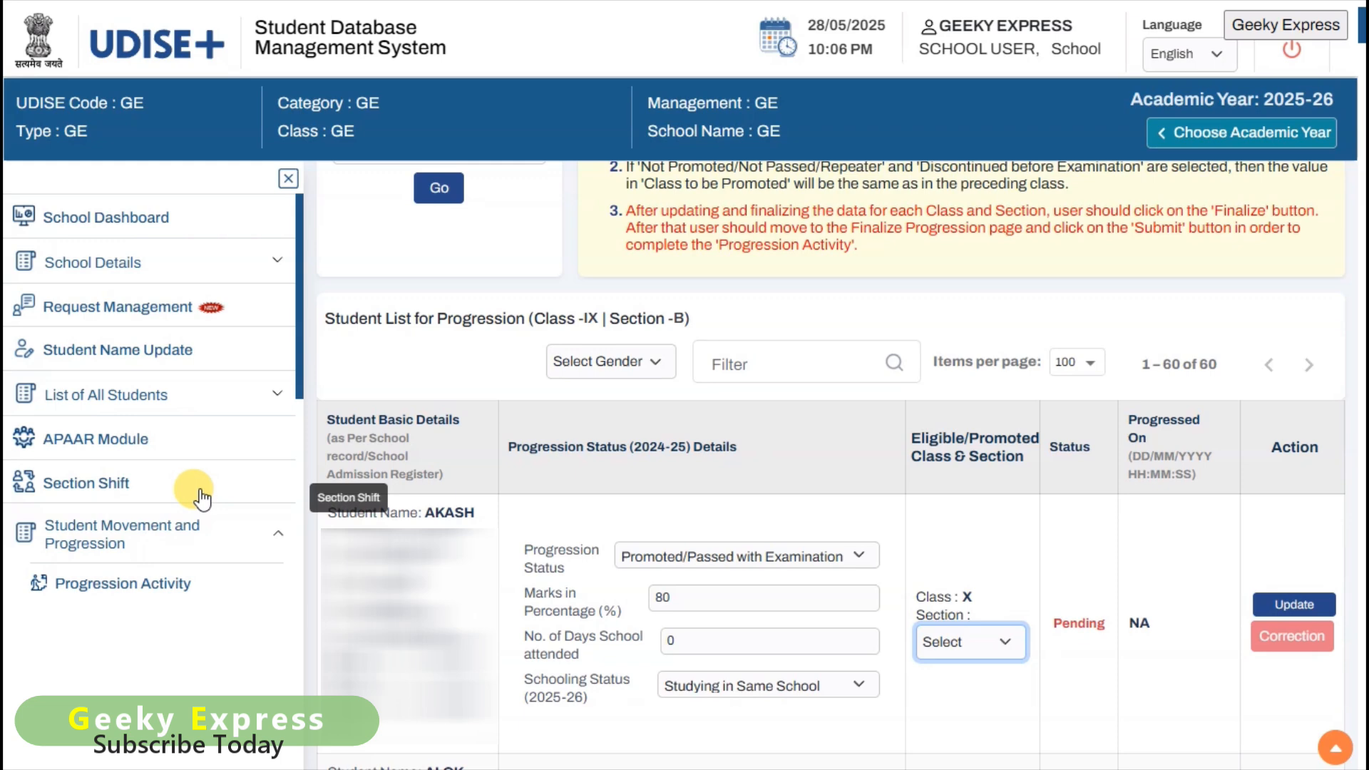
pyautogui.scroll(-3, 203, 499)
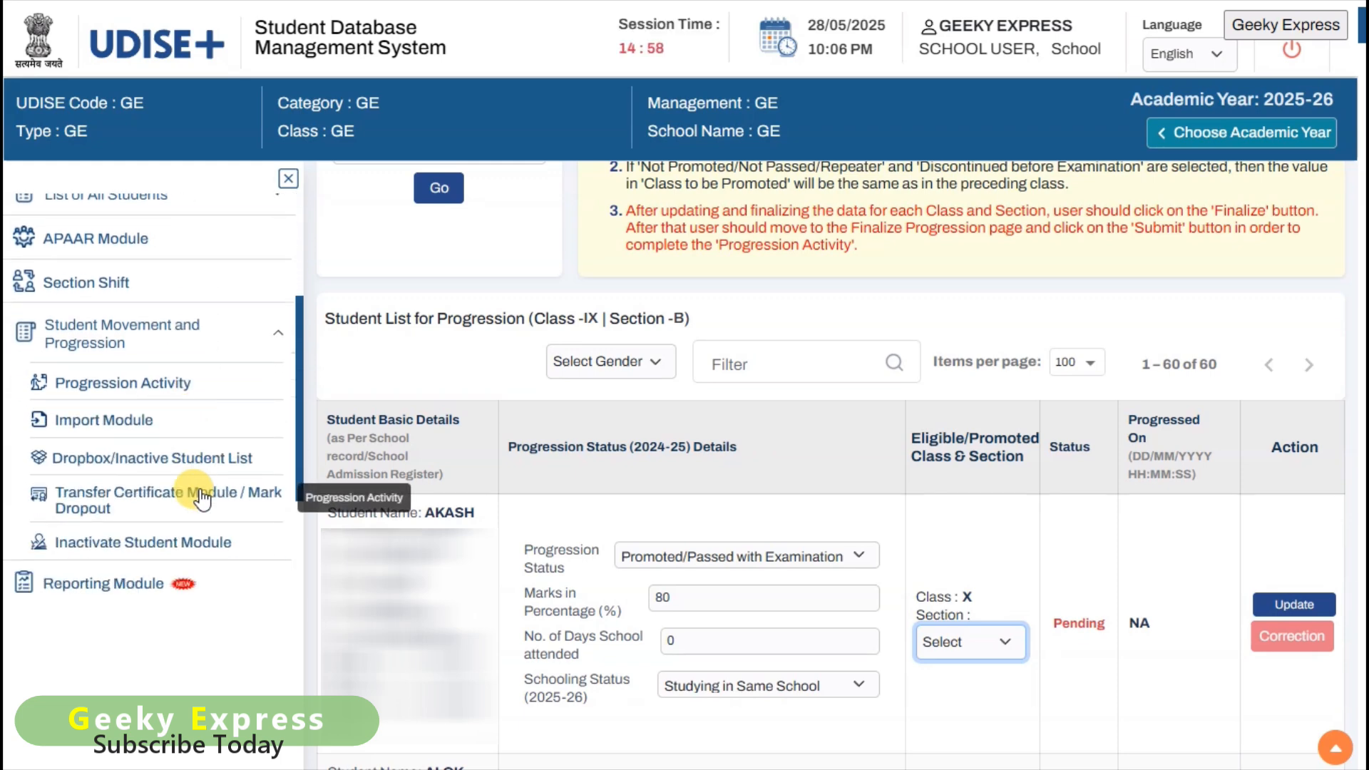
pyautogui.scroll(-3, 201, 499)
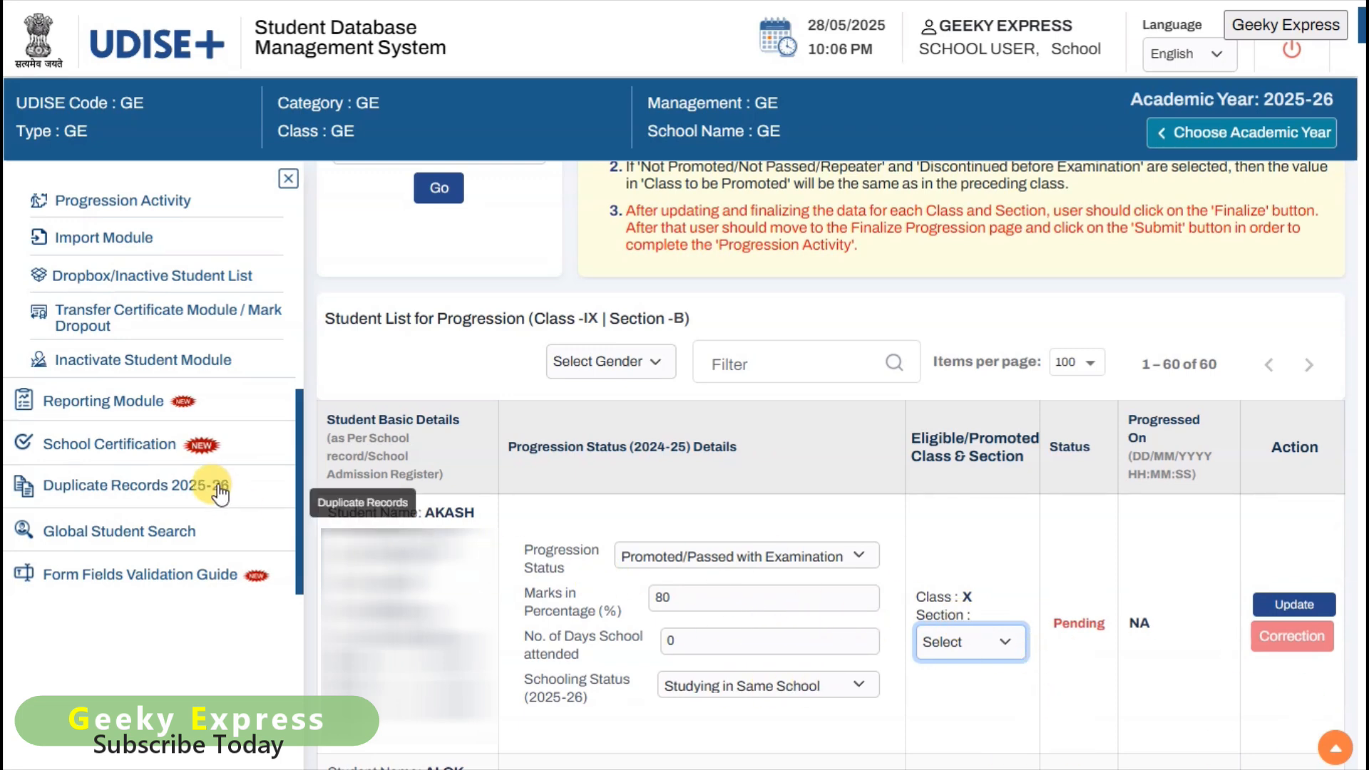
pyautogui.scroll(3, 219, 493)
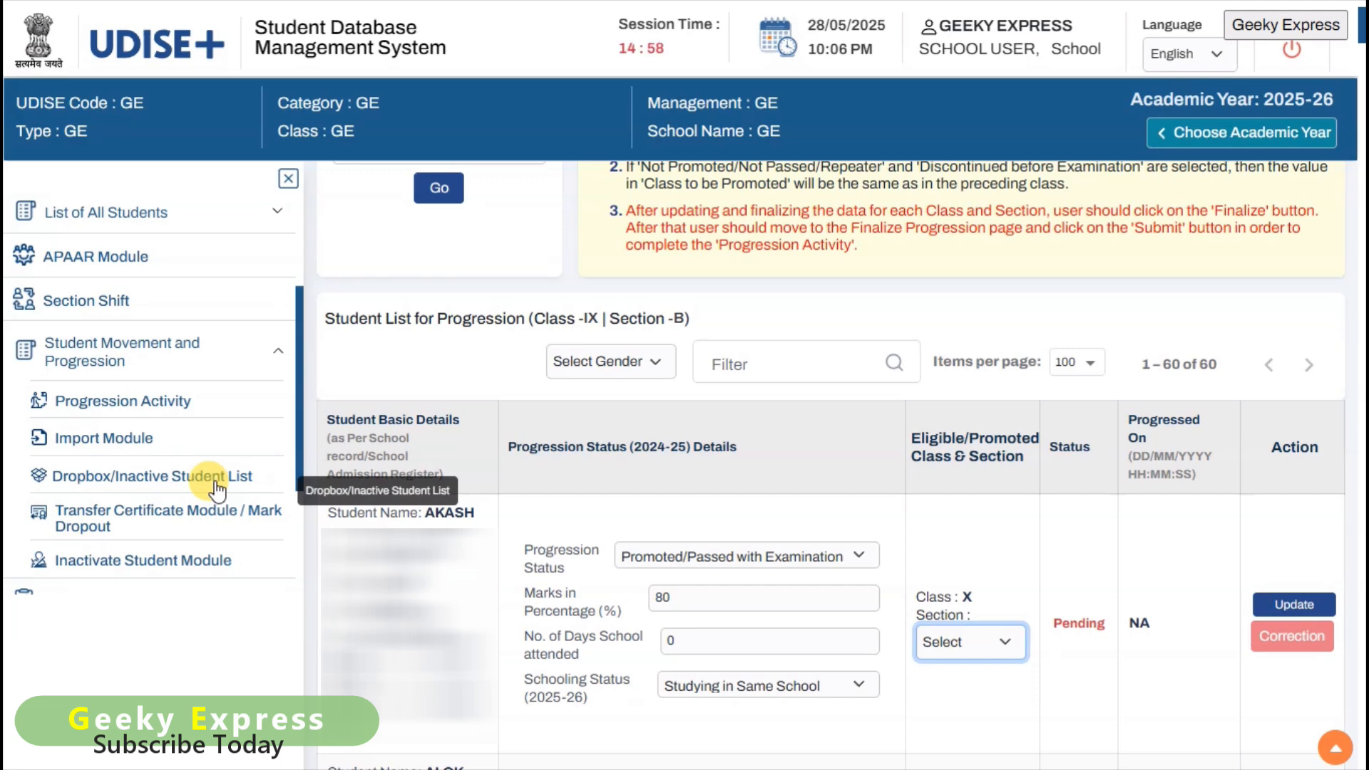
pyautogui.scroll(2, 216, 490)
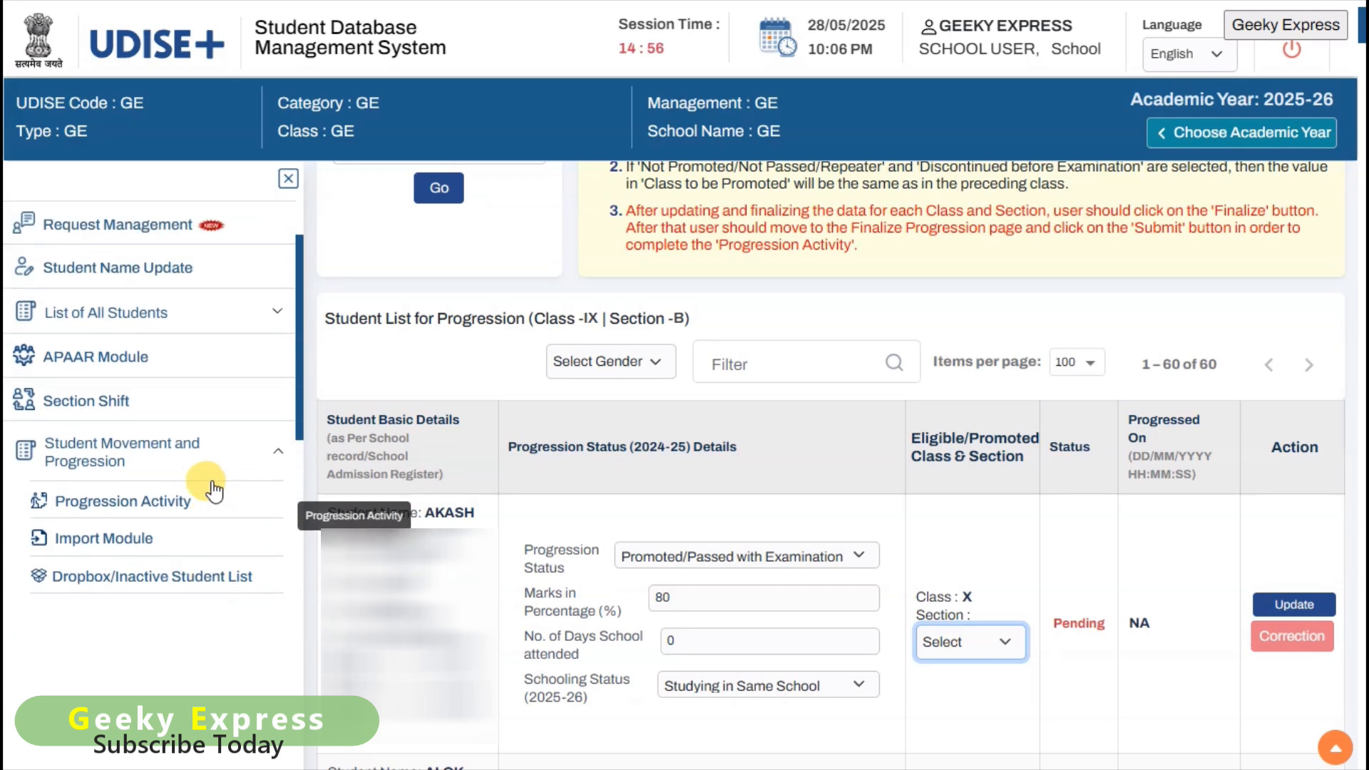
# Assign the first student to section B of class X and try to update the progression record
pyautogui.scroll(-5, 214, 491)
pyautogui.click(955, 641)
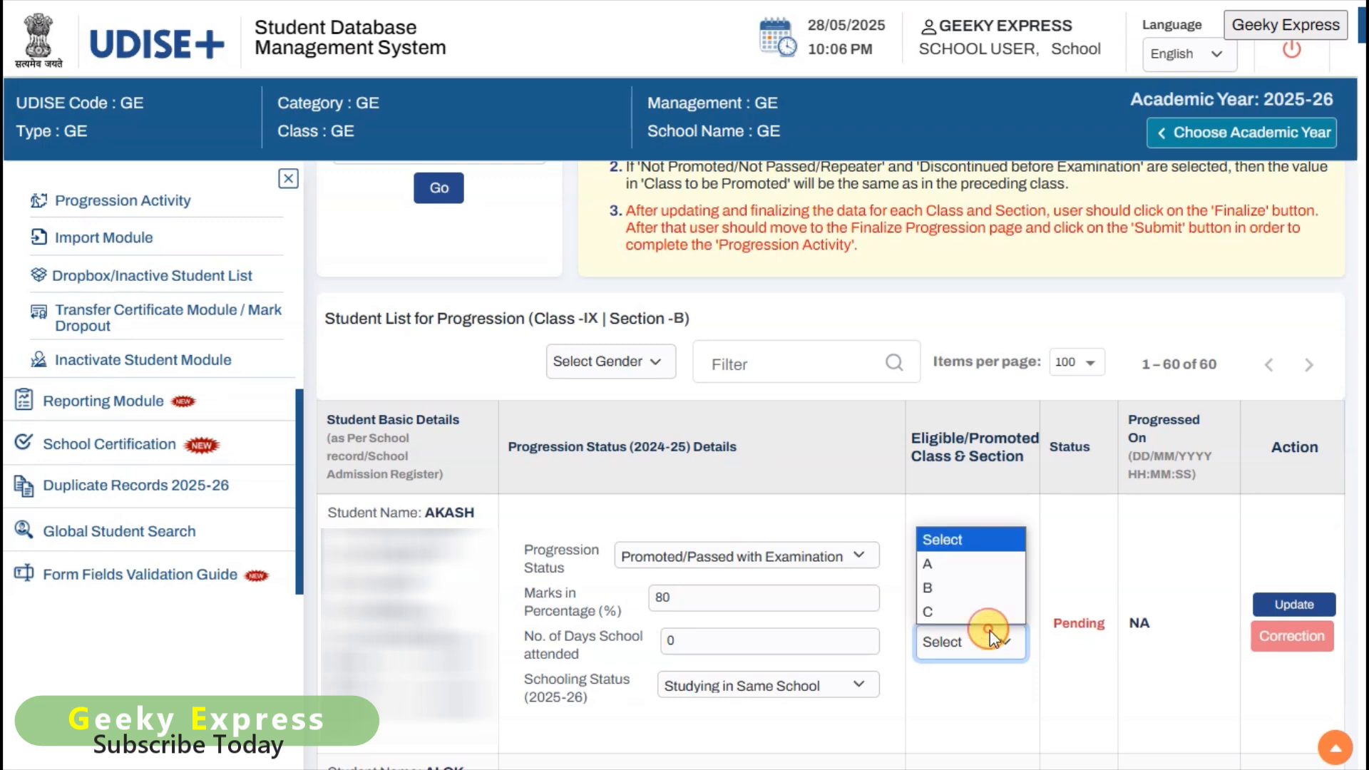
pyautogui.click(963, 591)
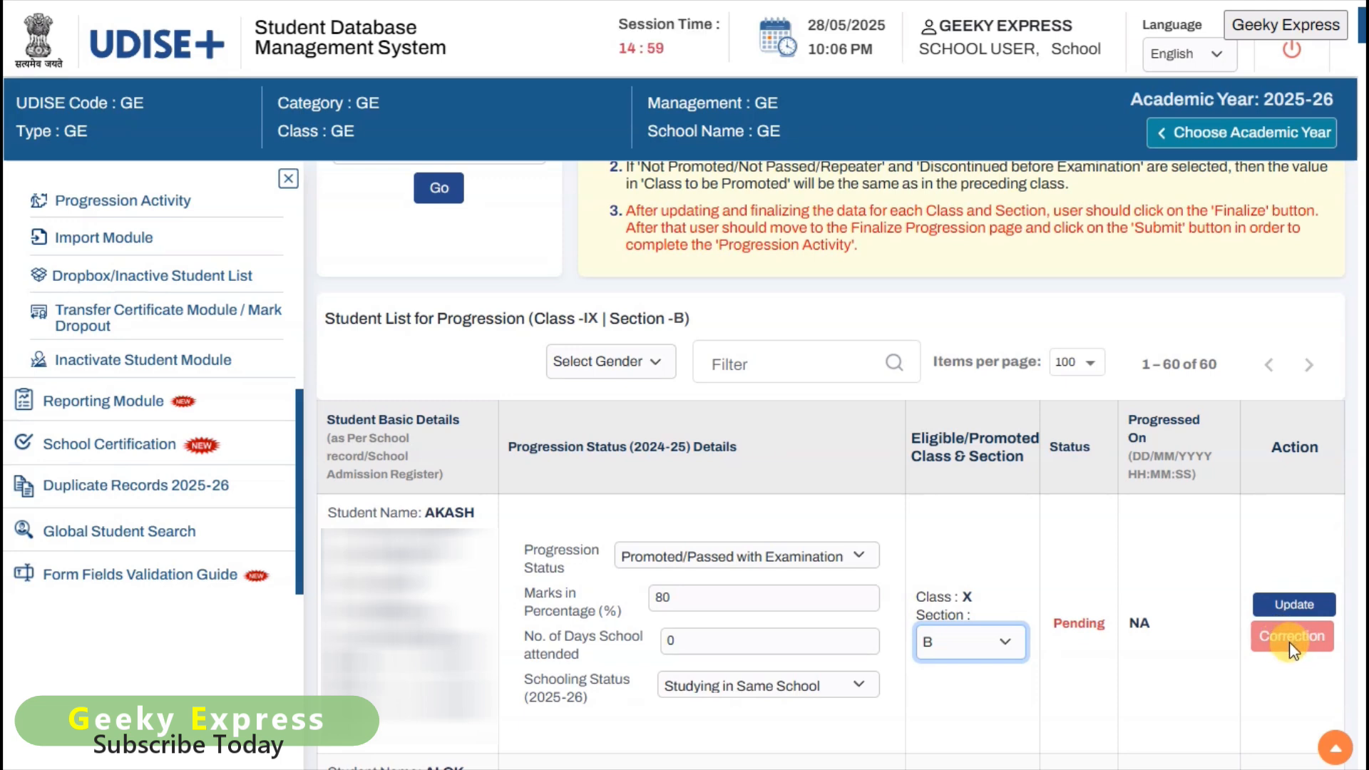
pyautogui.click(1292, 606)
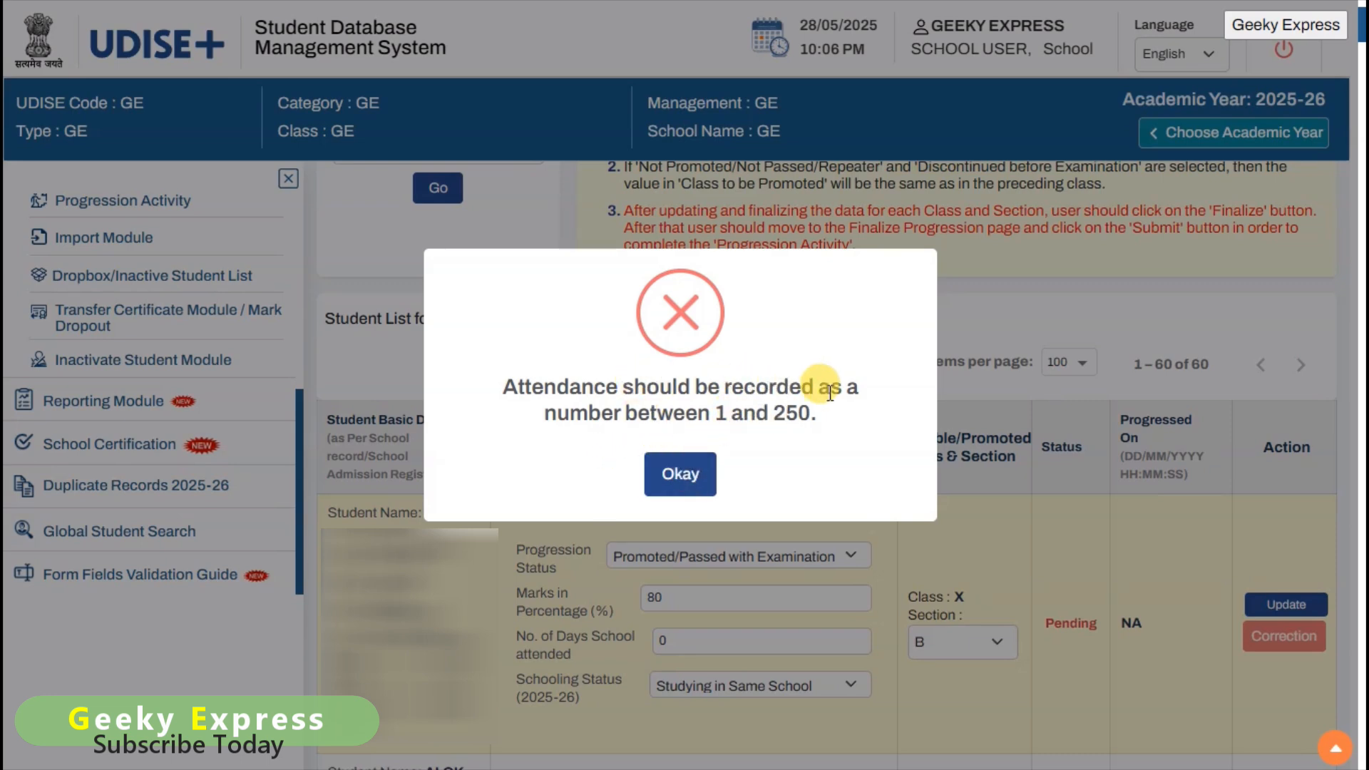
pyautogui.click(681, 477)
# Set the first student's number of days attended to 240 and update the progression record
pyautogui.doubleClick(693, 642)
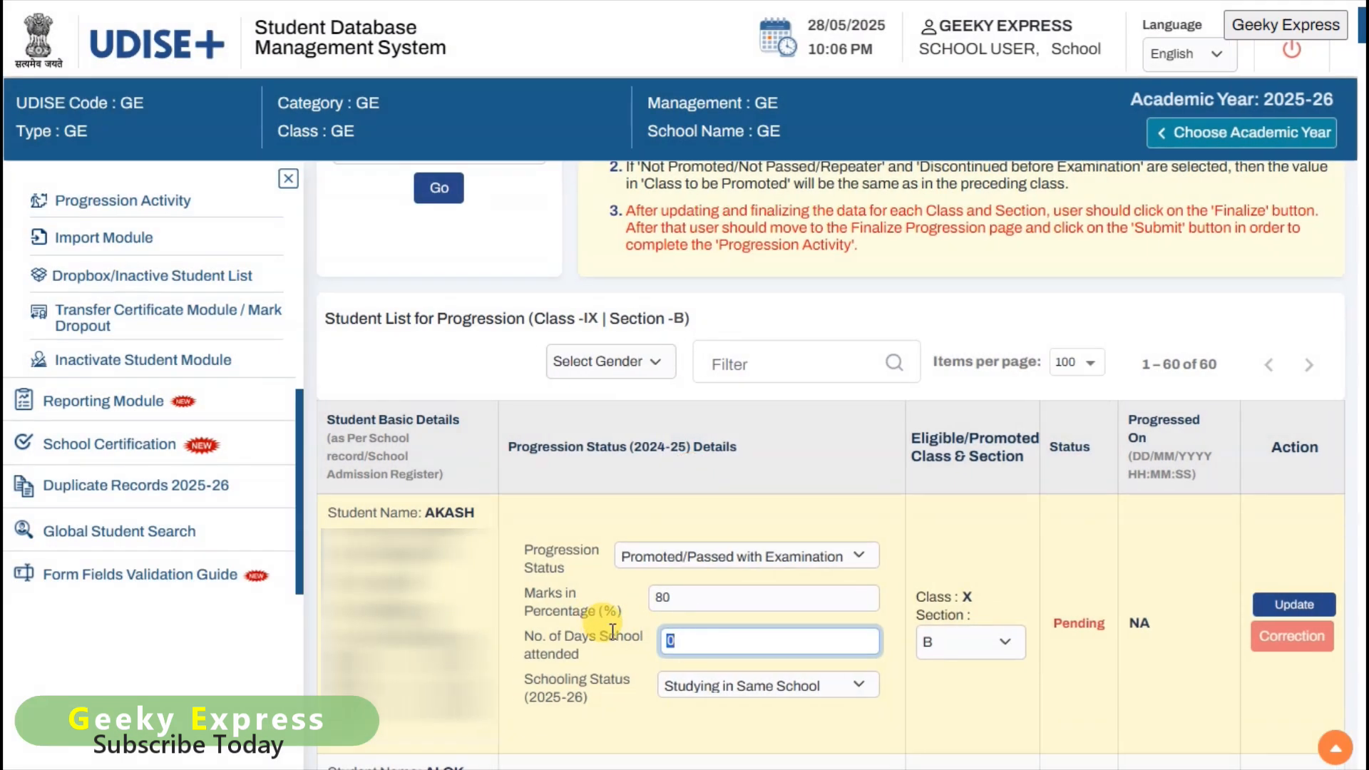
pyautogui.write('240')
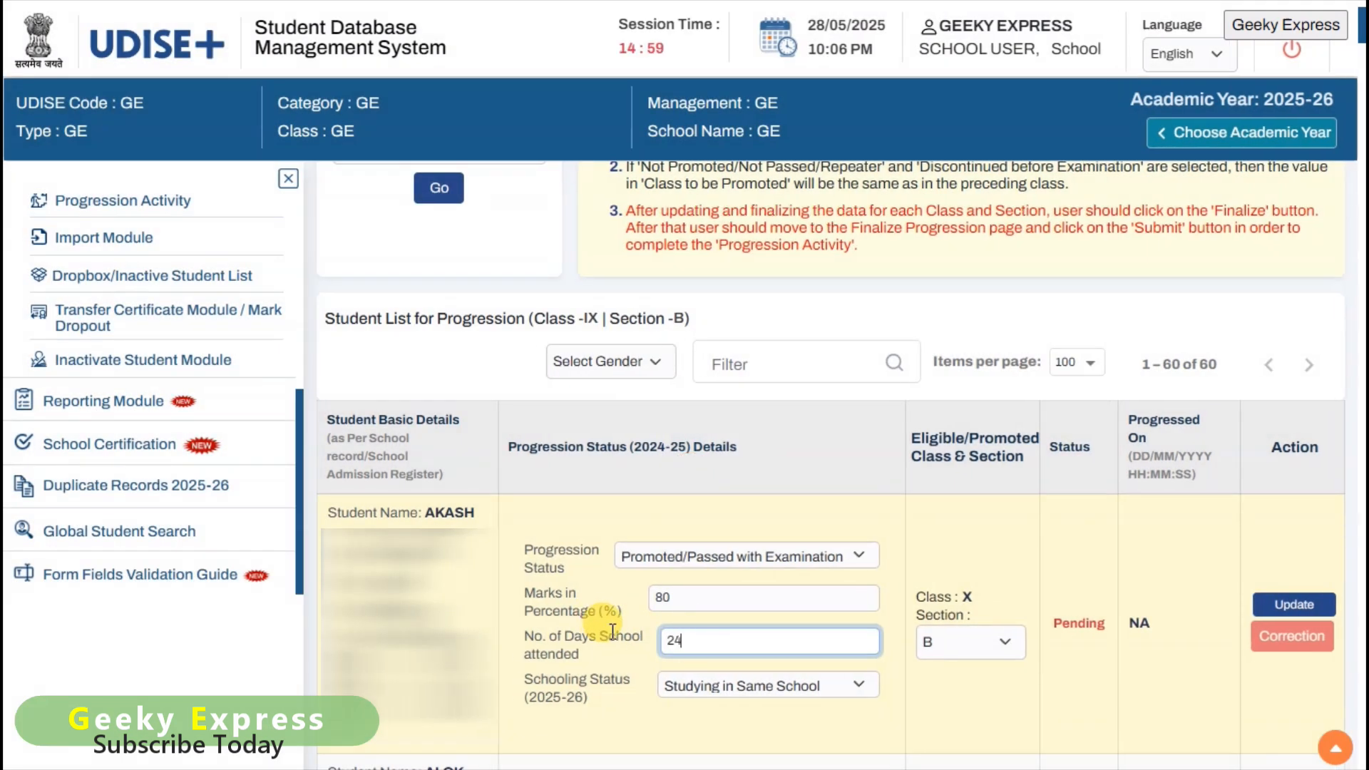
pyautogui.click(1287, 612)
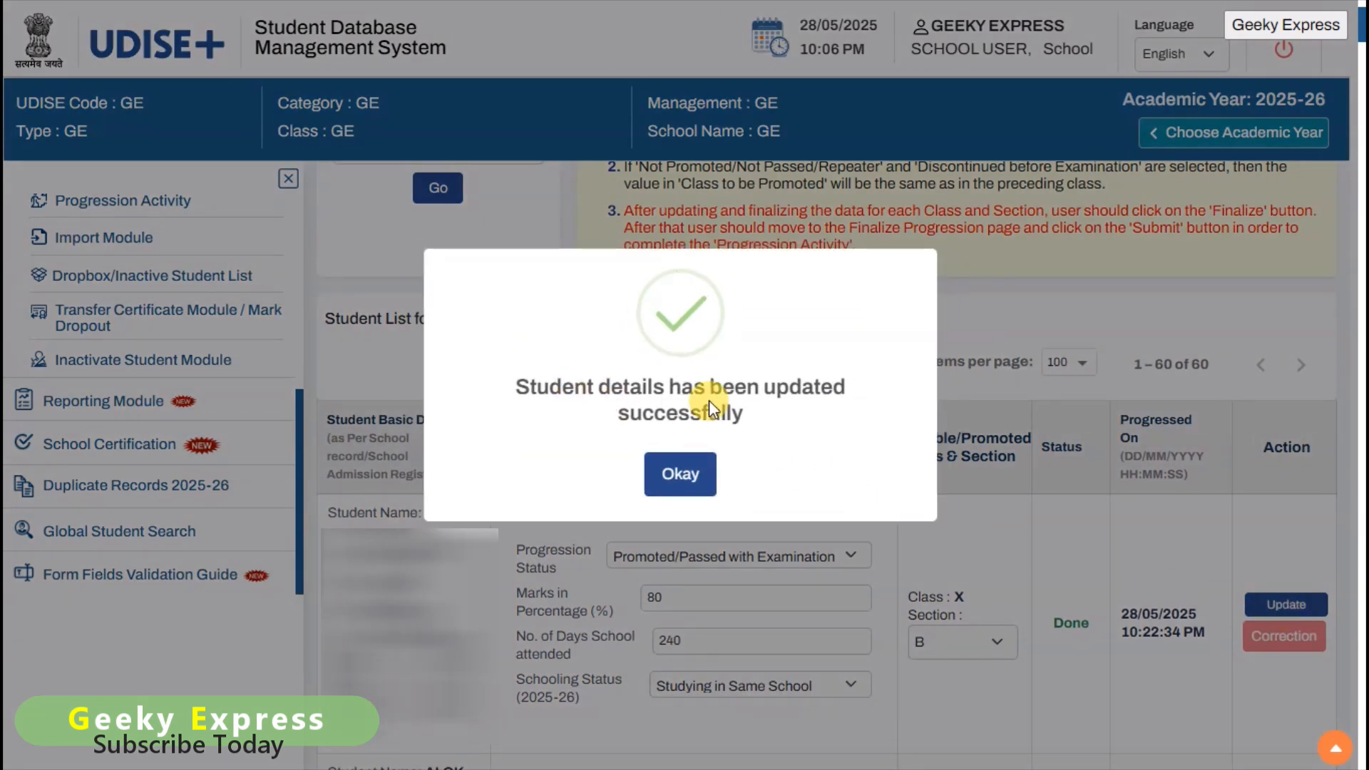
pyautogui.click(679, 474)
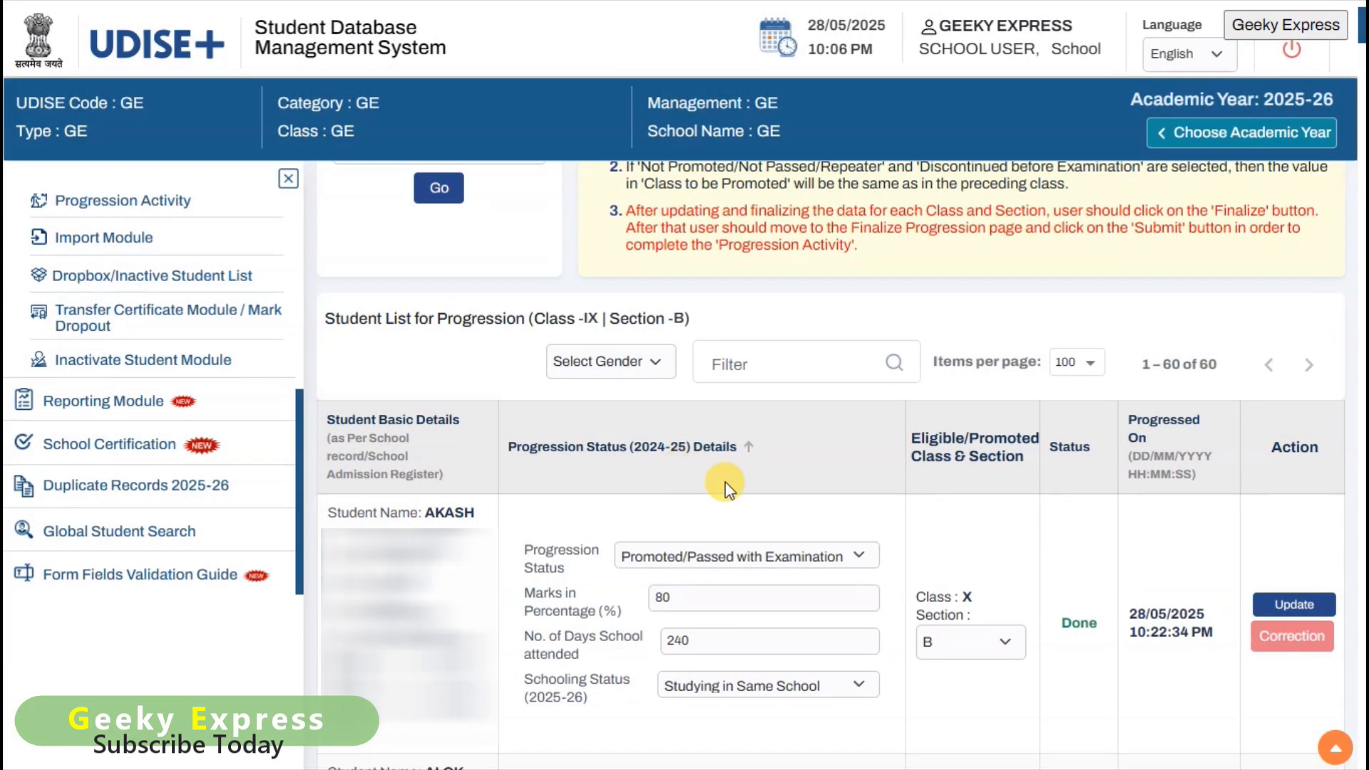
# Try the progression status Not Promoted/Not Passed/Repeater for the first student
pyautogui.moveTo(1130, 611); pyautogui.dragTo(1215, 636)
pyautogui.doubleClick(1066, 617)
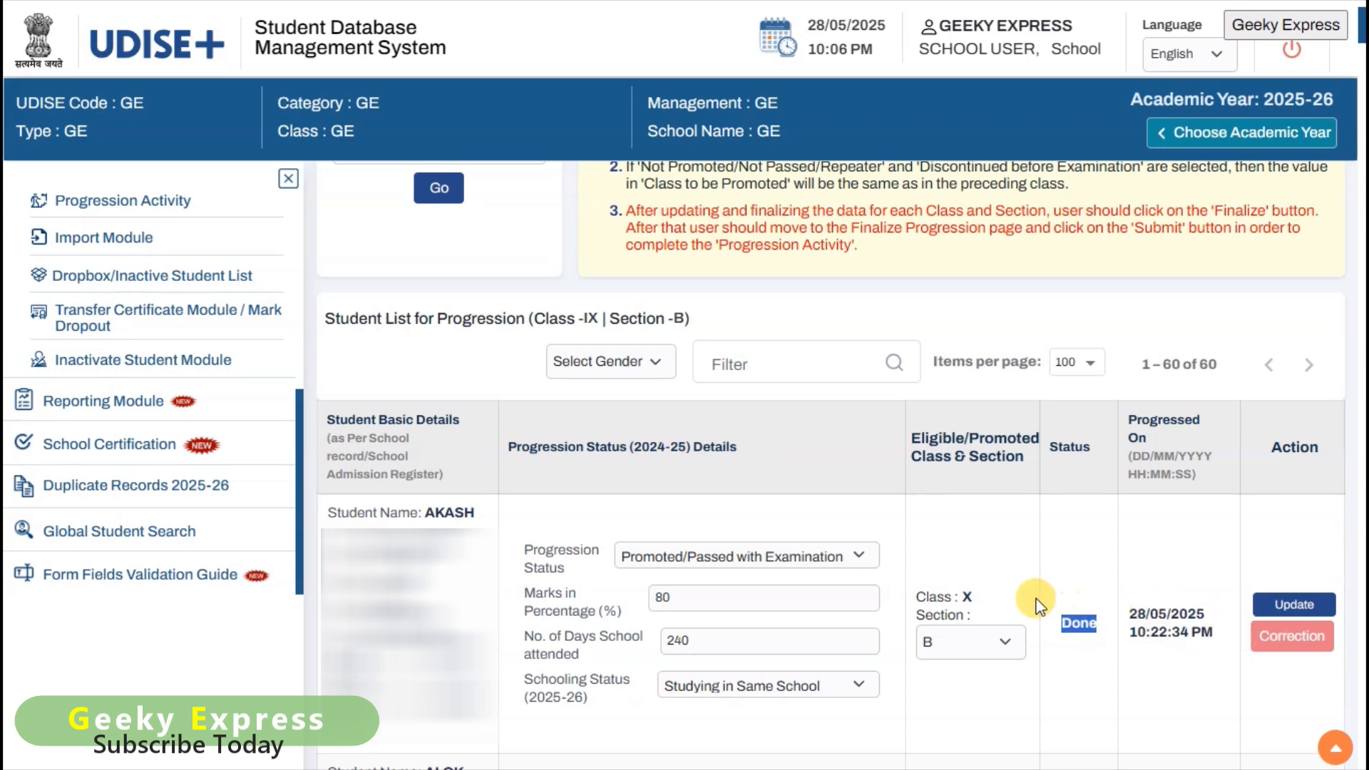
pyautogui.click(851, 601)
pyautogui.click(837, 562)
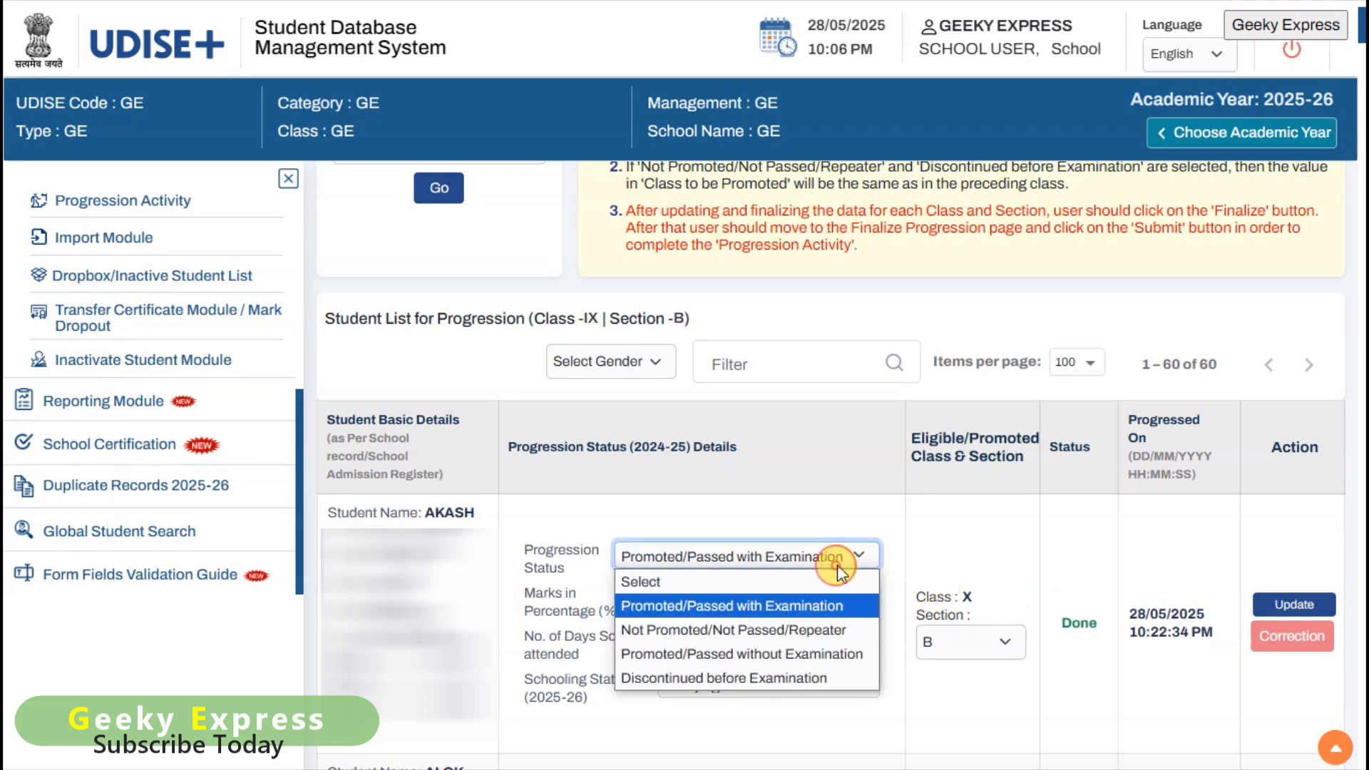
pyautogui.click(824, 621)
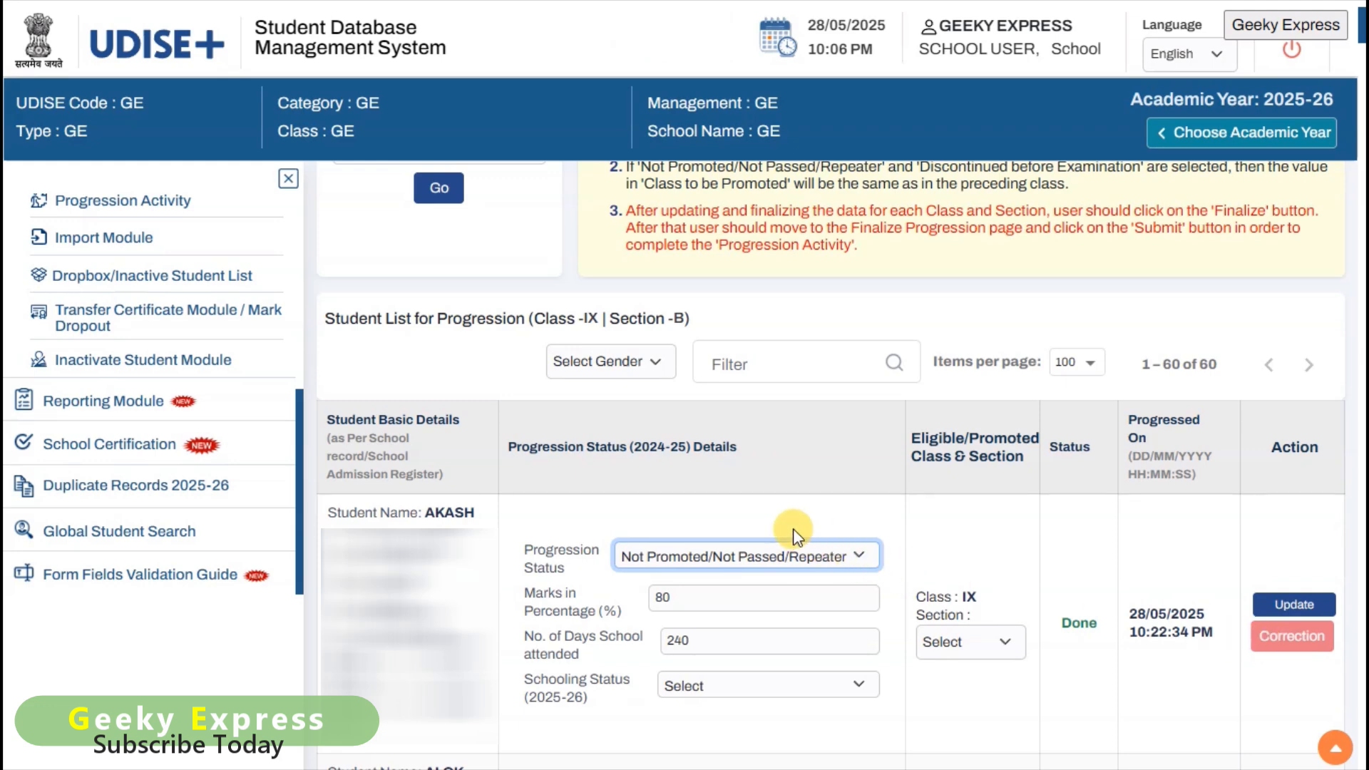
# Open Finalize Progression in the Progression Module and accept the declaration that the data is free from errors and inconsistencies
pyautogui.scroll(3, 242, 464)
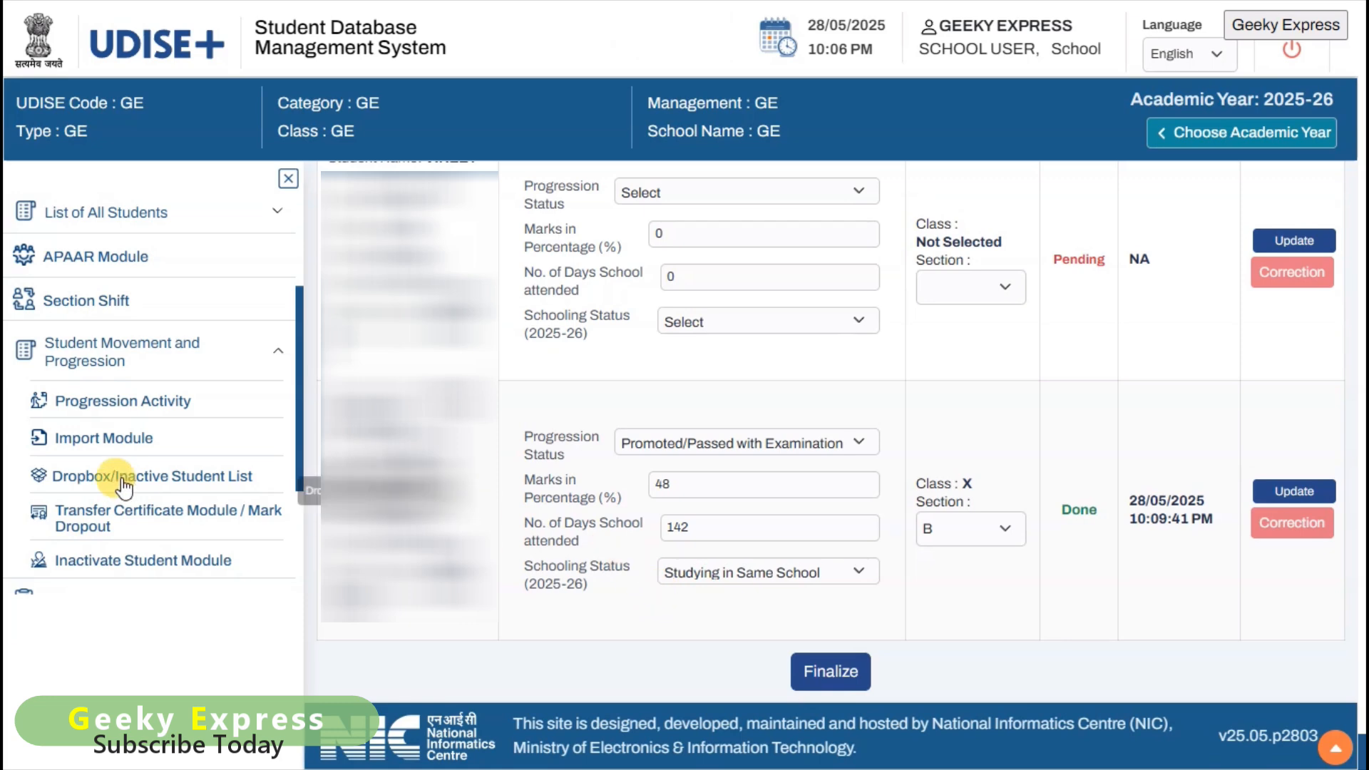
pyautogui.click(145, 410)
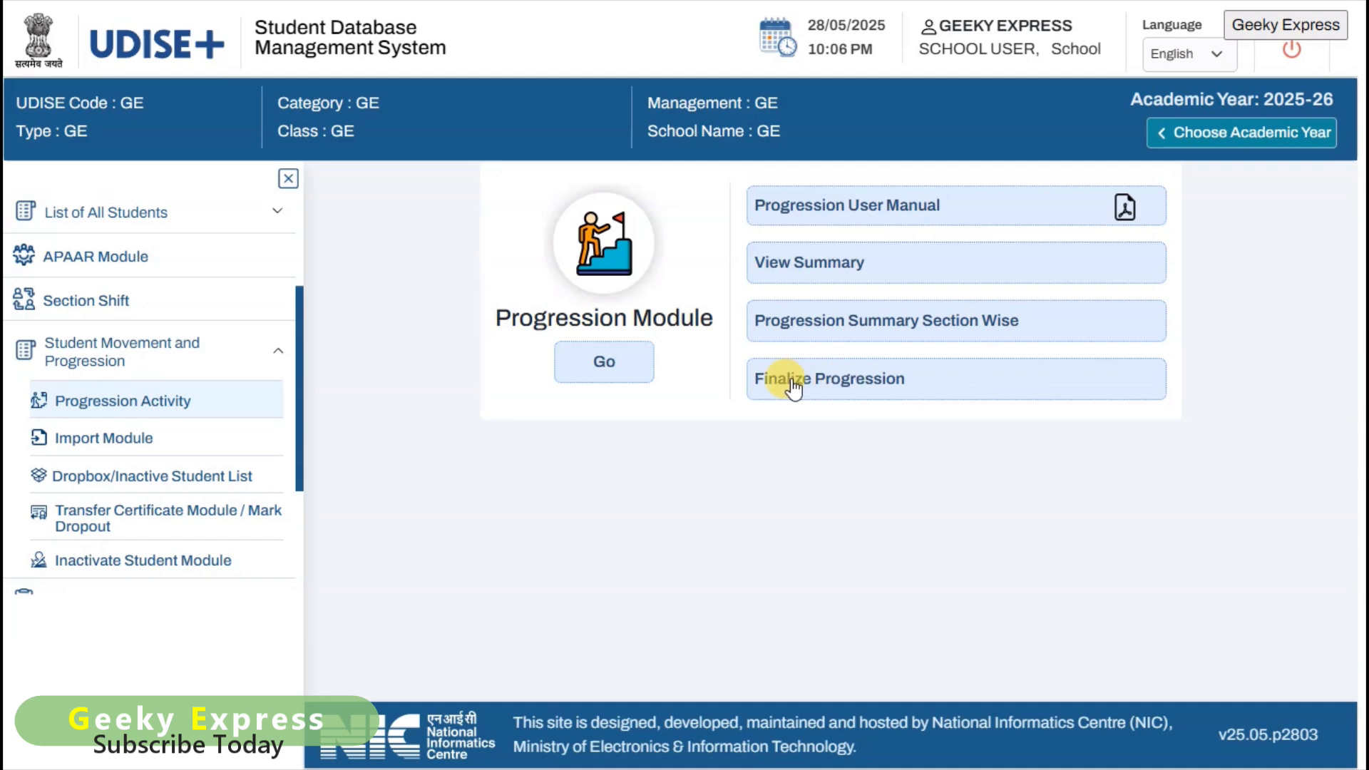
pyautogui.click(855, 397)
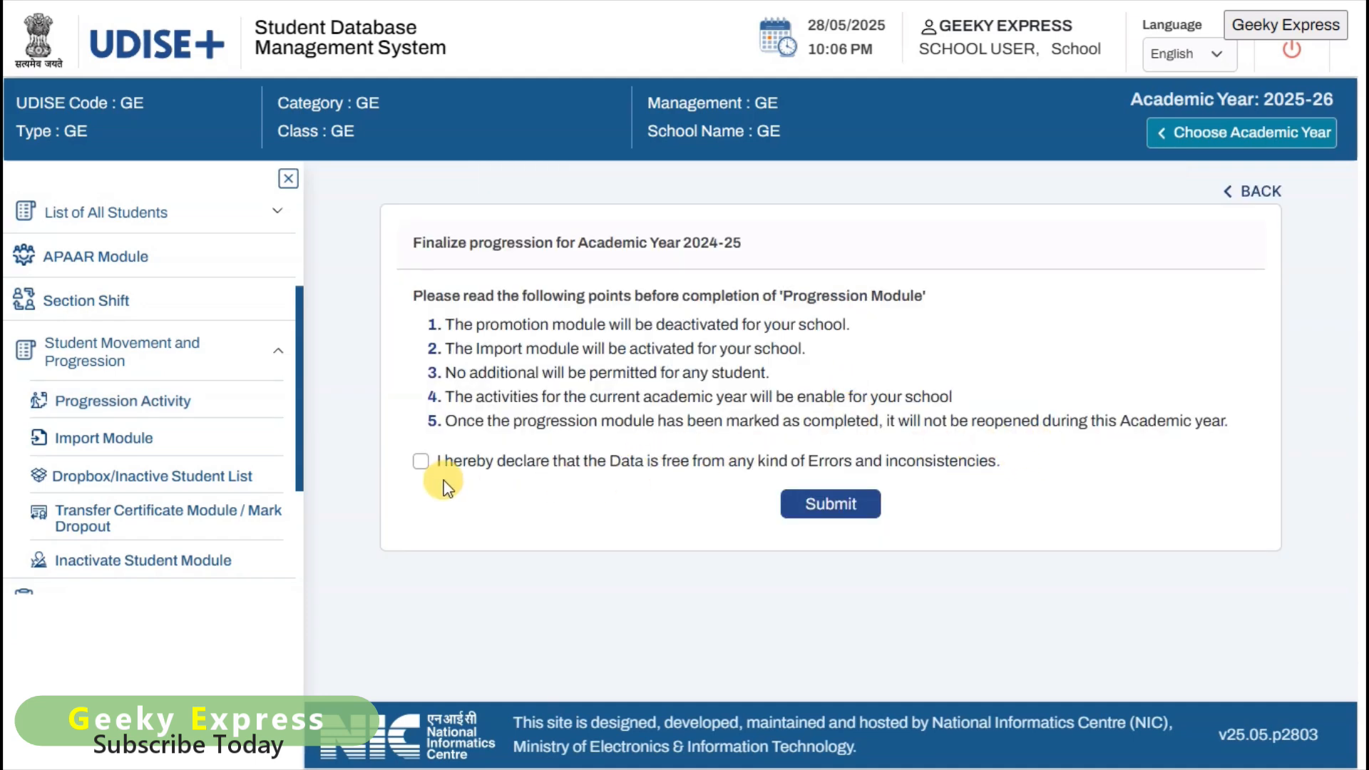
pyautogui.click(421, 461)
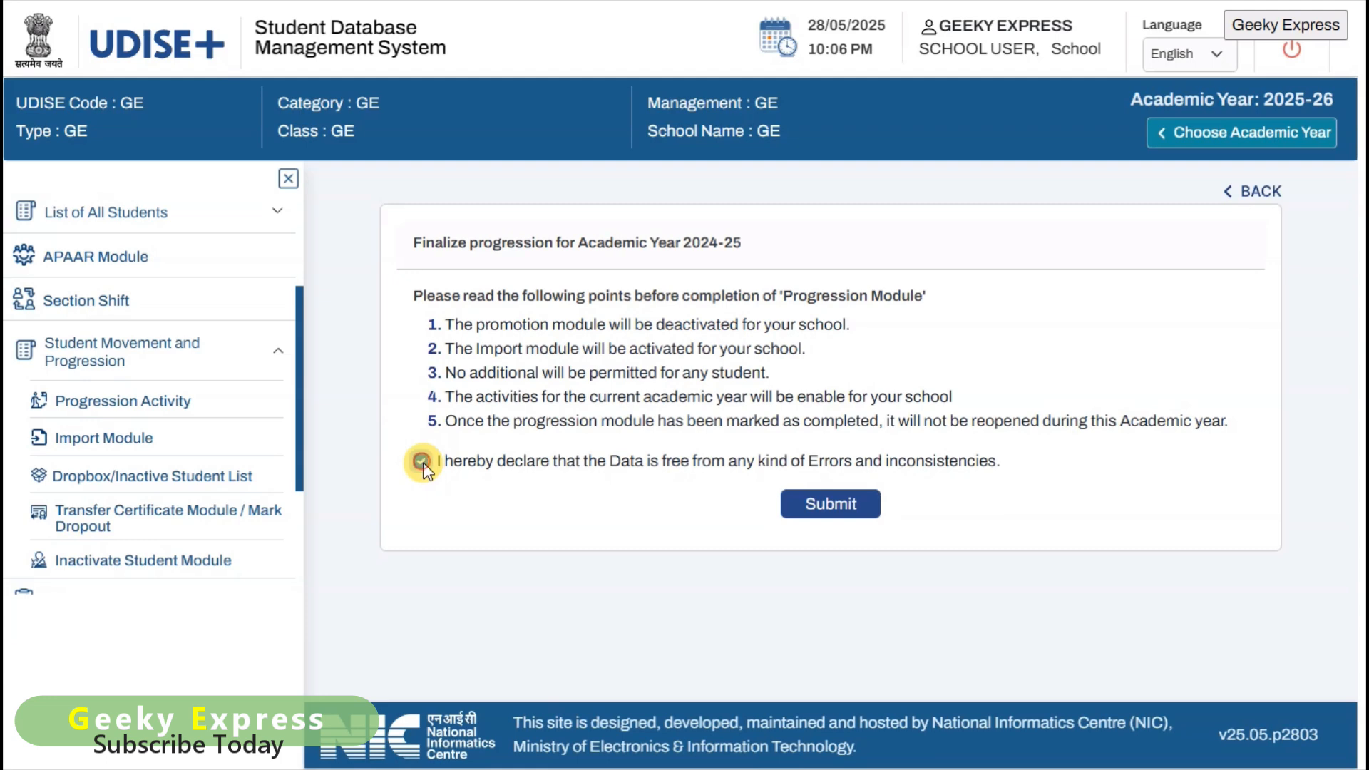